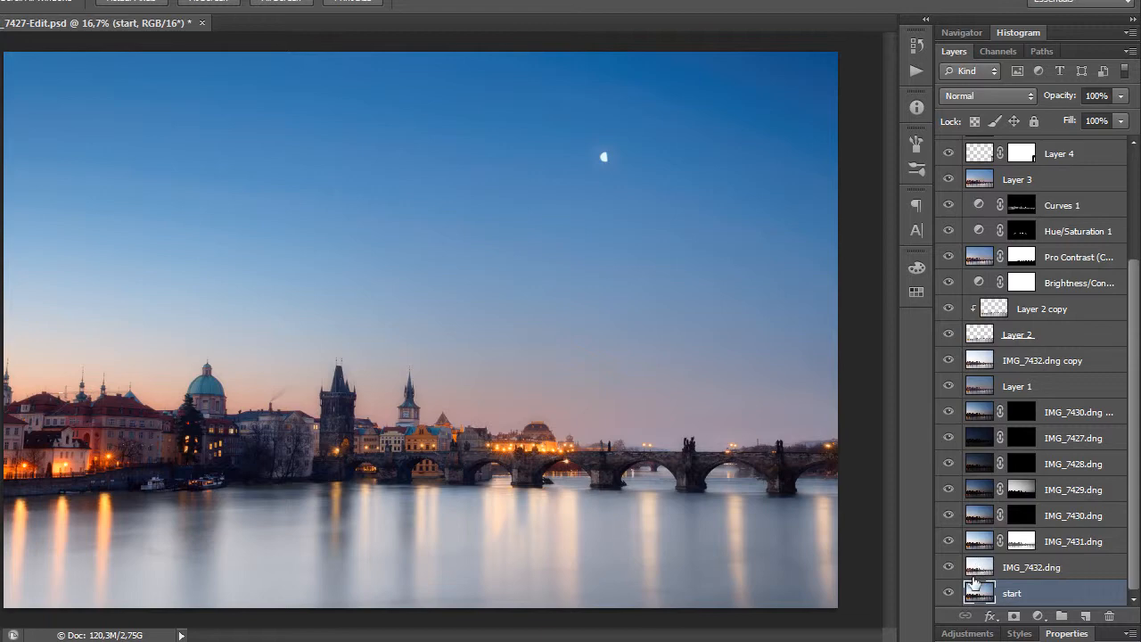
Isolate the IMG_7432.dng exposure and compare it with the IMG_7427.dng exposure shown with its layer mask disabled.
alt+click(949, 567)
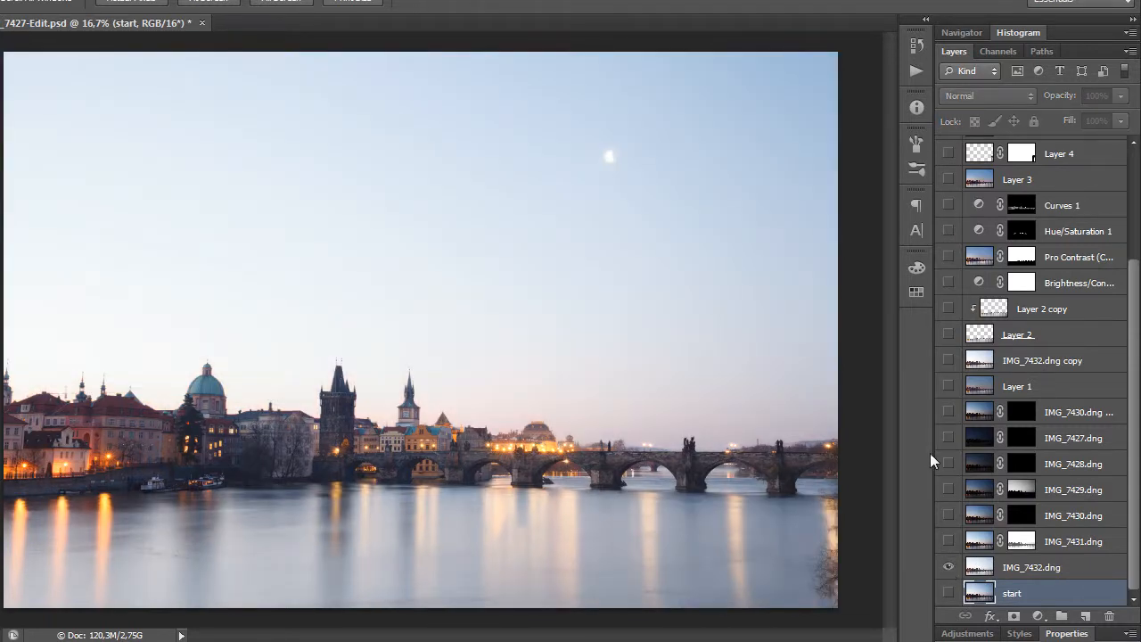
click(947, 437)
shift+click(1022, 440)
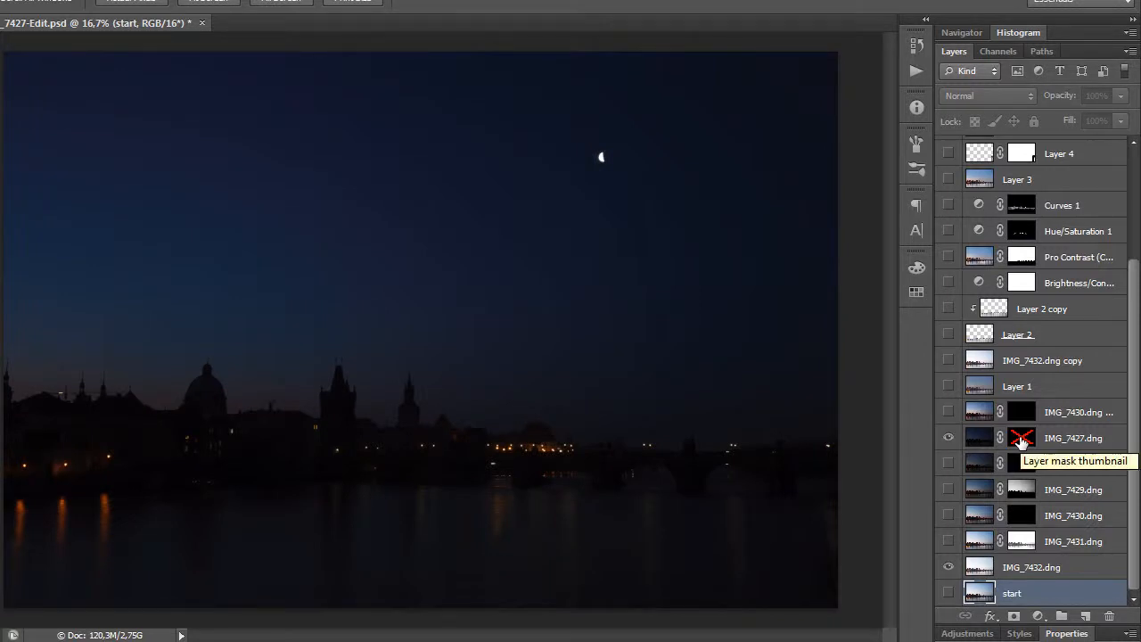
click(948, 438)
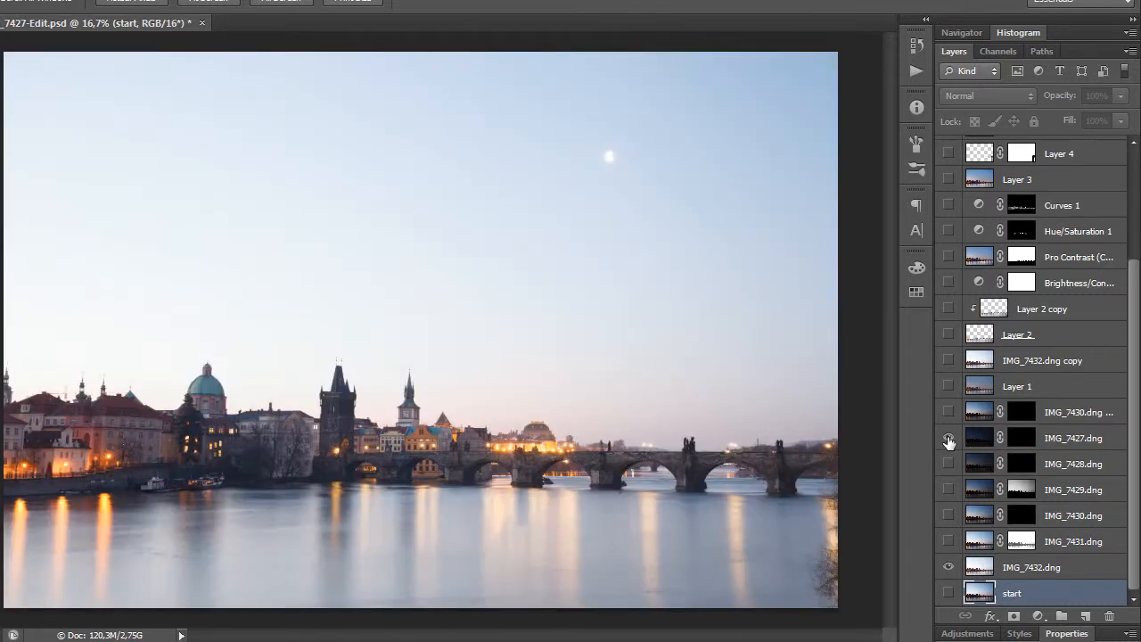
Show only the start layer and compare it with the brighter IMG_7432.dng exposure.
alt+click(948, 593)
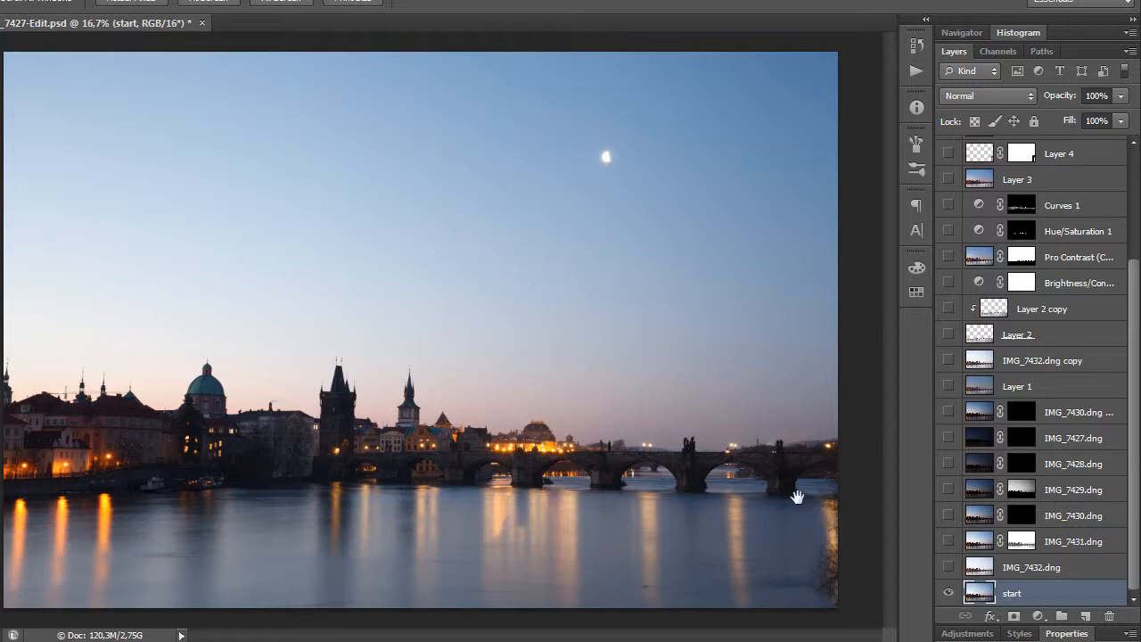
click(948, 568)
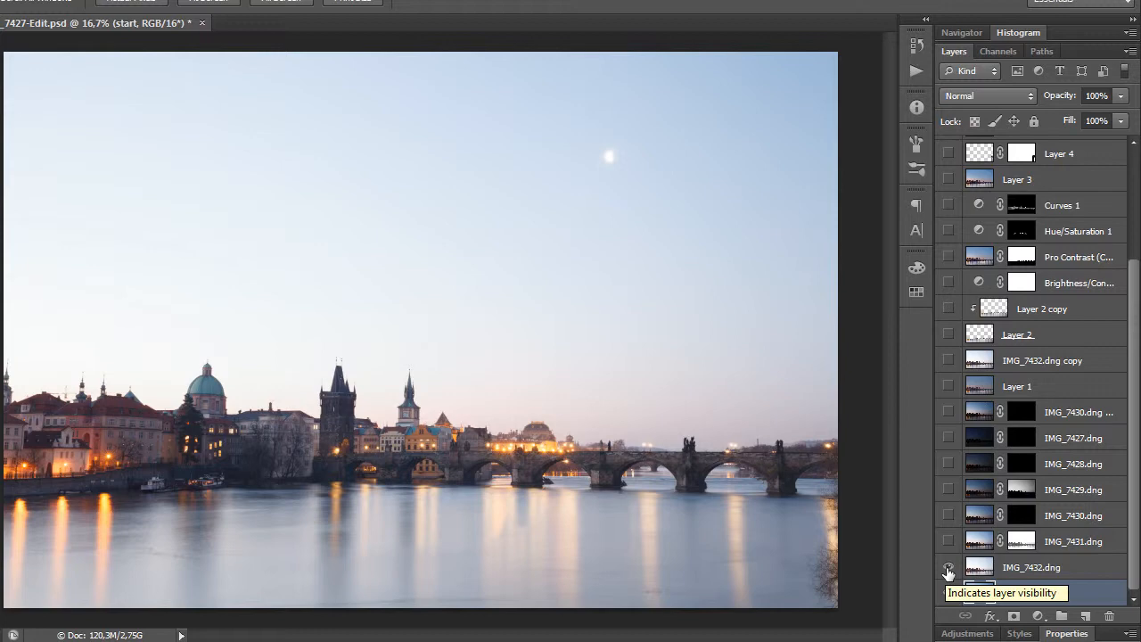
click(948, 567)
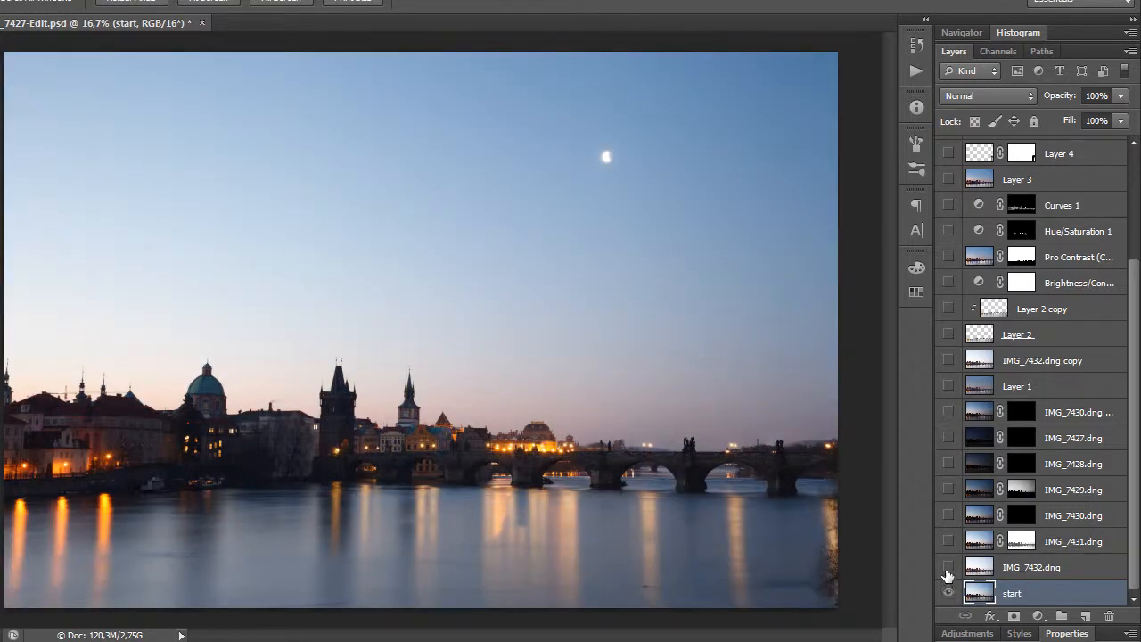
Make the exposure layers from IMG_7432.dng up to IMG_7427.dng visible, plus the second IMG_7430.dng layer, Layer 1 and IMG_7432.dng copy.
drag(950, 572, 946, 445)
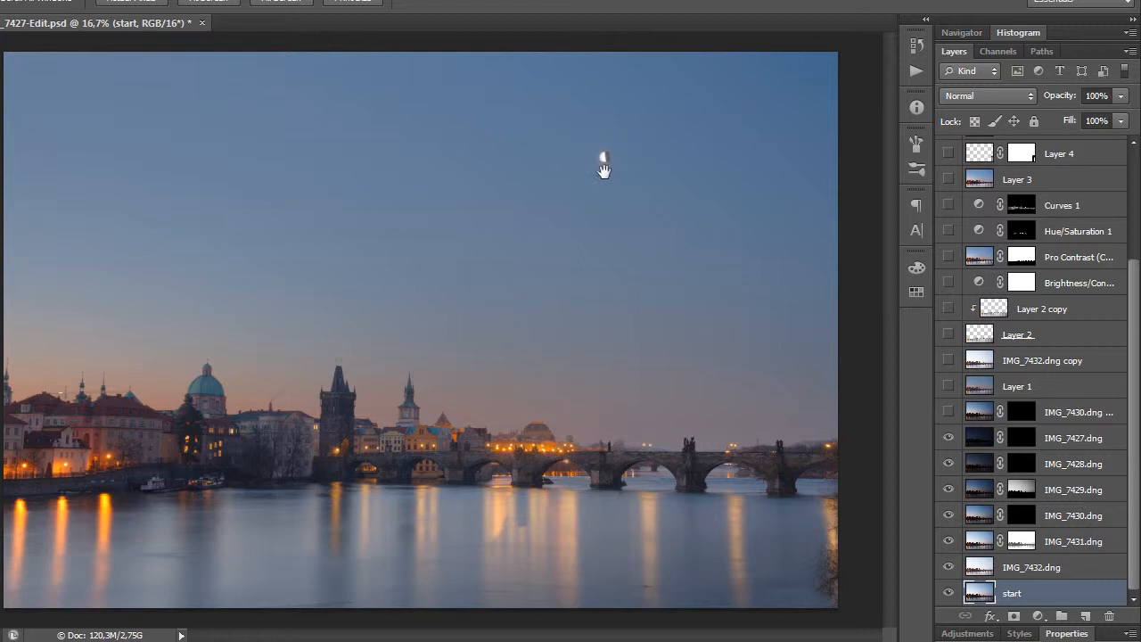
click(949, 412)
click(947, 385)
click(947, 362)
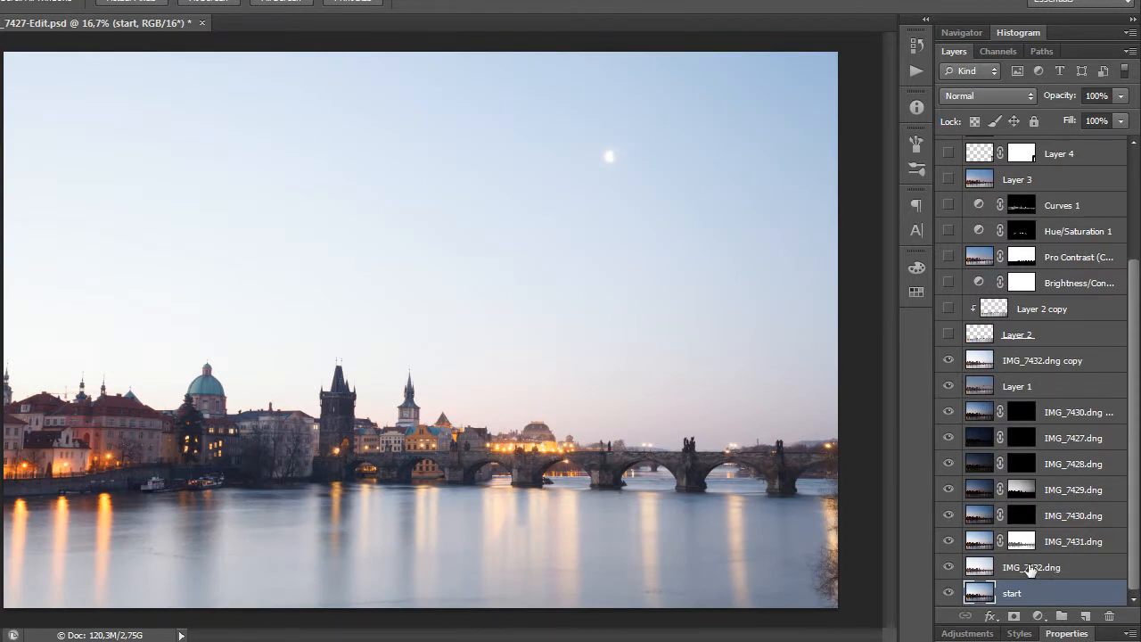
Make Layer 2, Layer 2 copy, the Brightness/Contrast adjustment above them and the Pro Contrast layer visible.
click(948, 335)
click(950, 308)
scroll(1016, 334, up, 1)
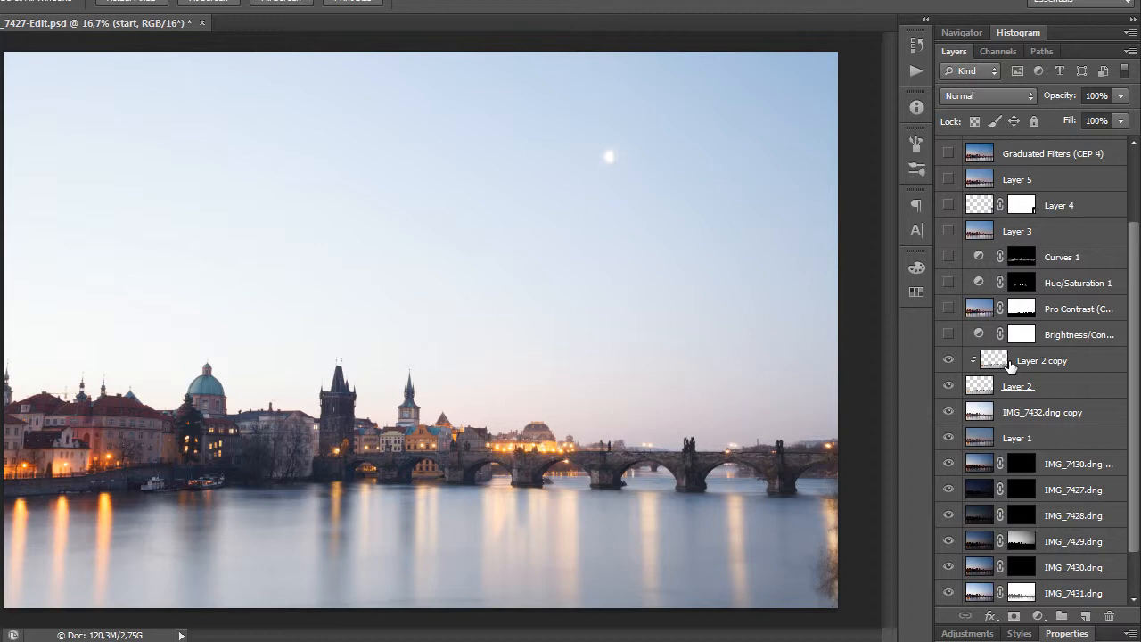
click(948, 334)
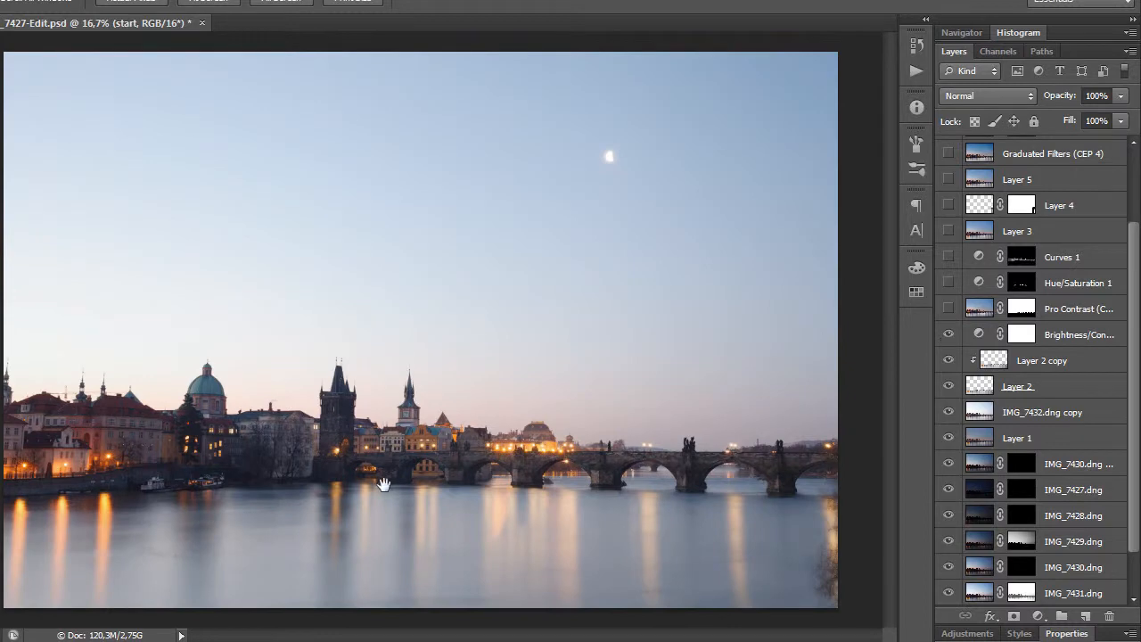
click(949, 310)
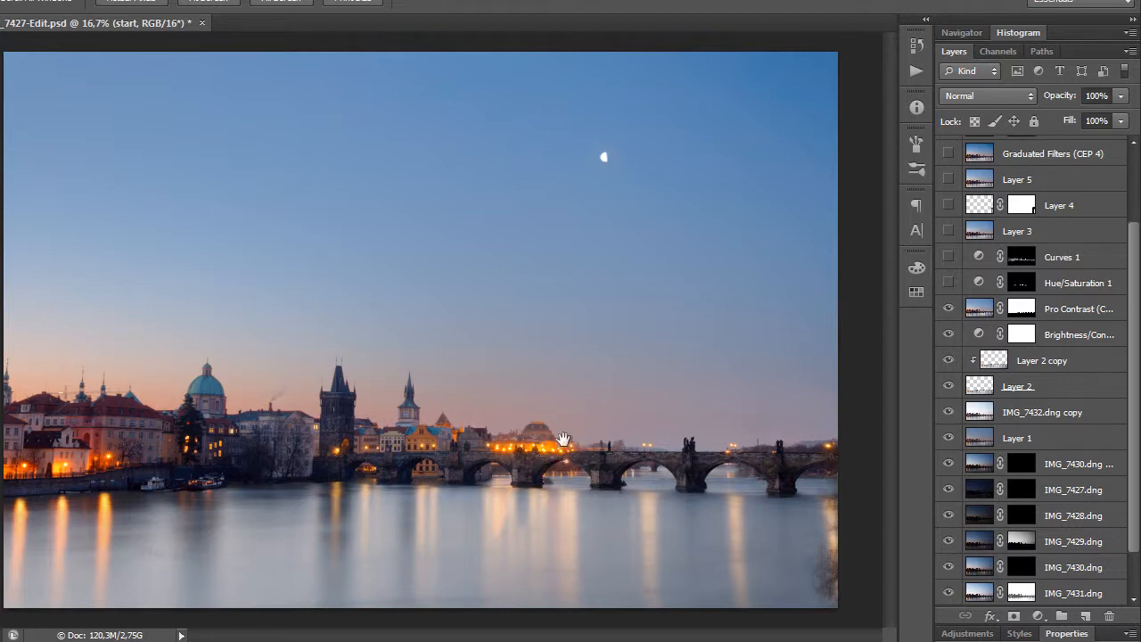
Make the Hue/Saturation 1 and Curves 1 adjustments visible and inspect their effect on the lit buildings behind the bridge.
scroll(526, 458, up, 4)
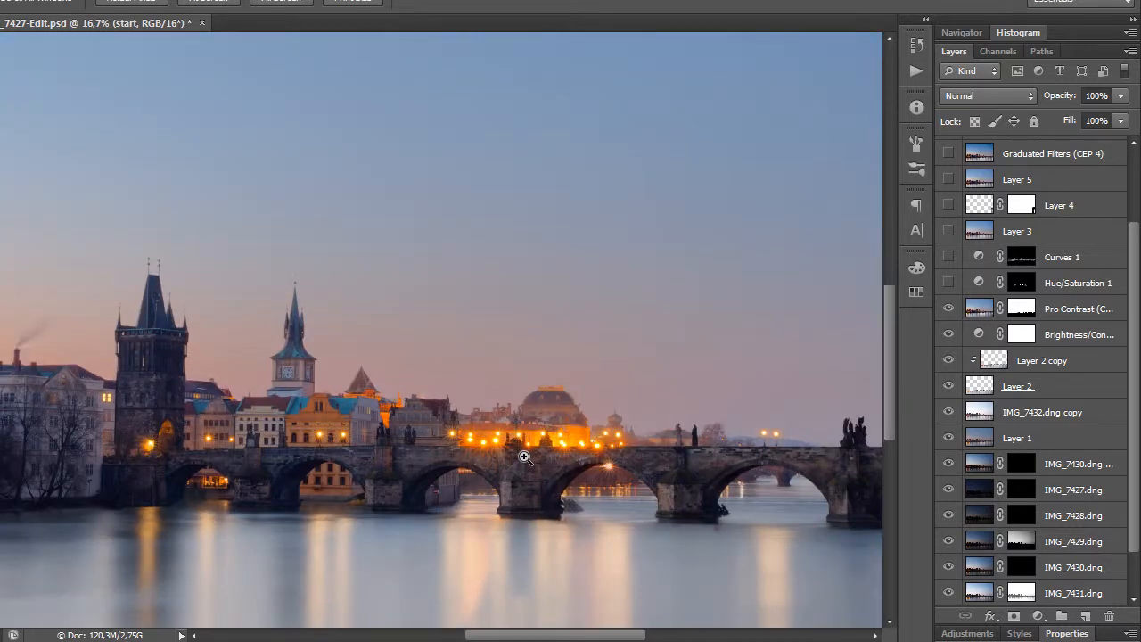
drag(559, 486, 591, 459)
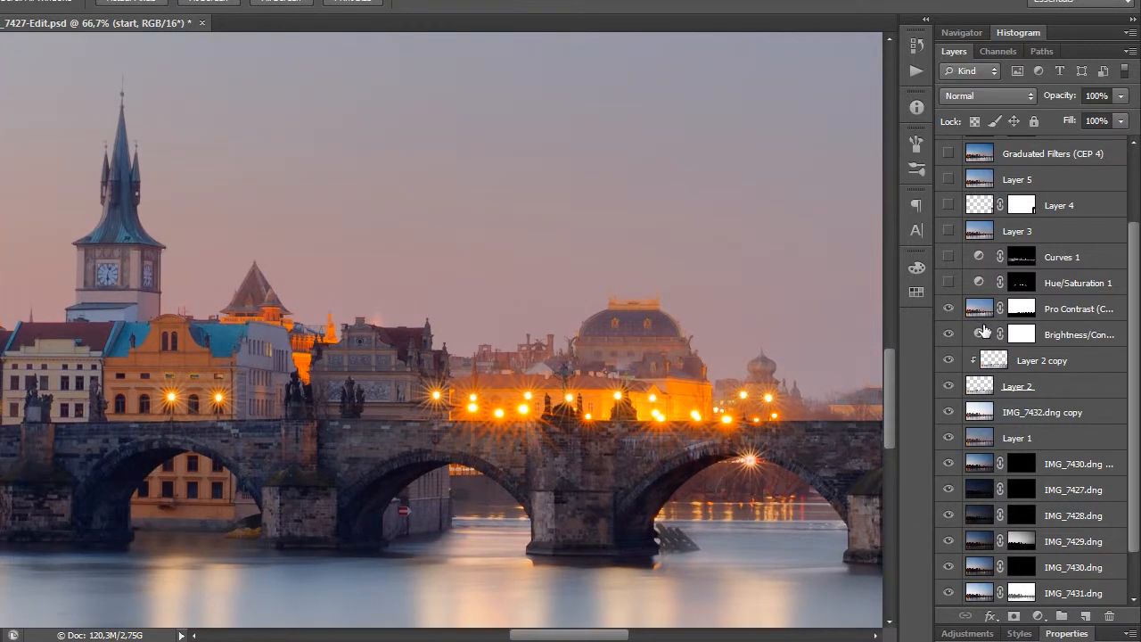
click(947, 283)
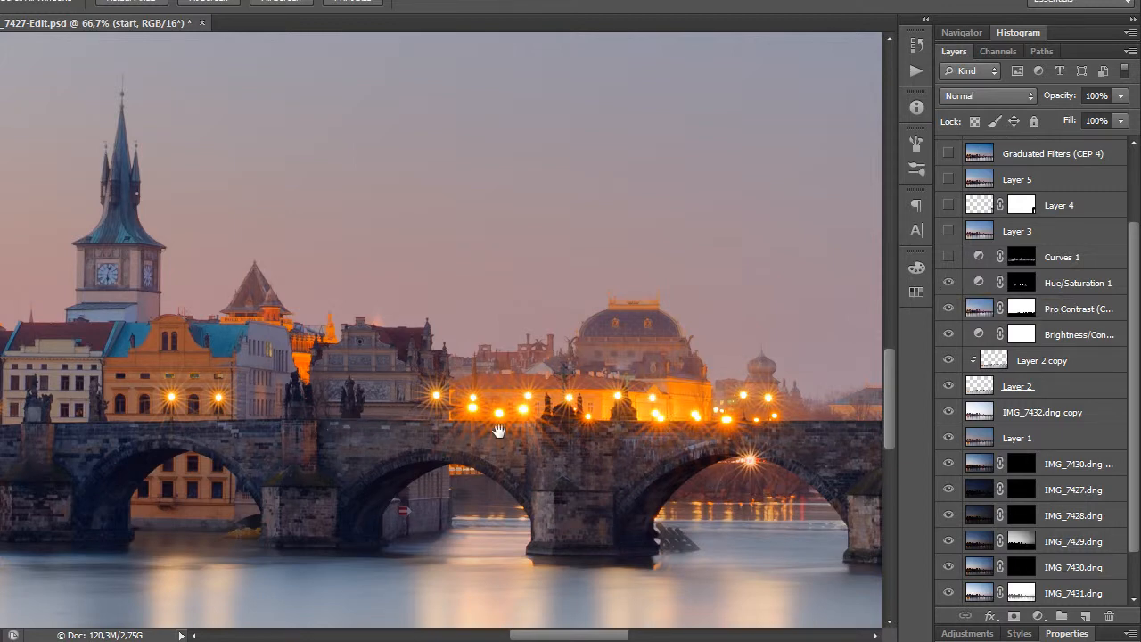
drag(734, 428, 711, 435)
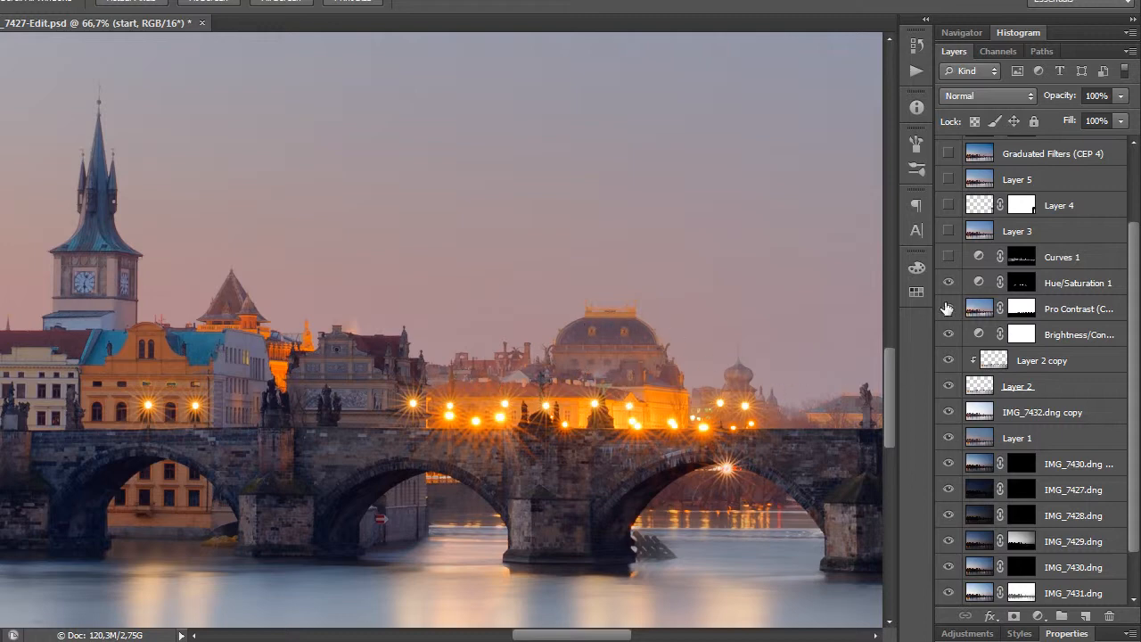
click(948, 256)
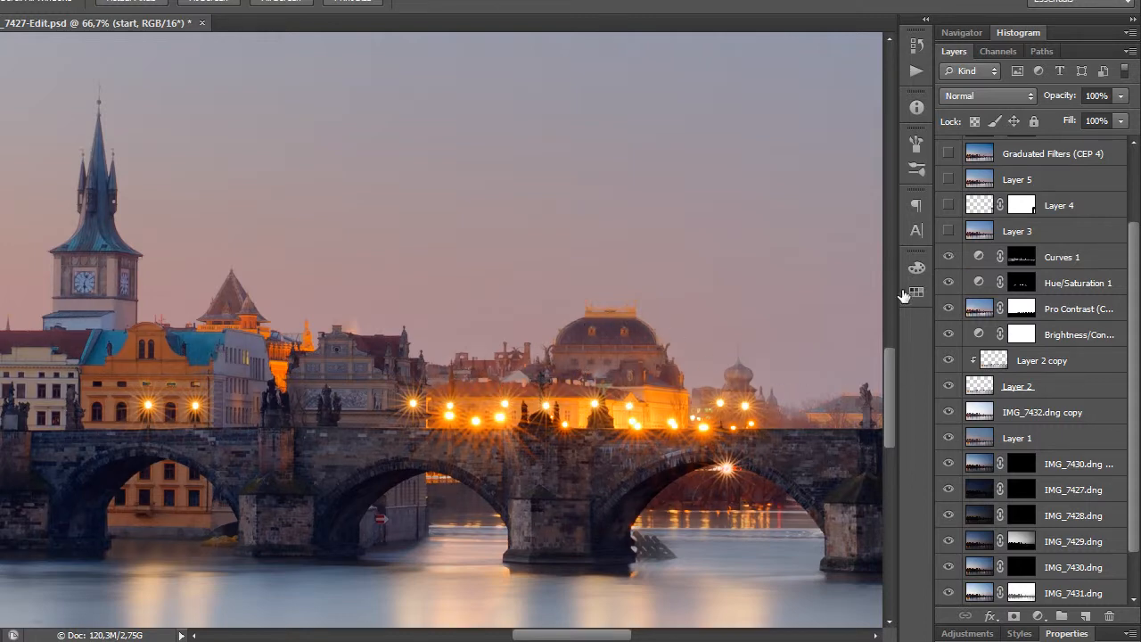
drag(719, 356, 739, 341)
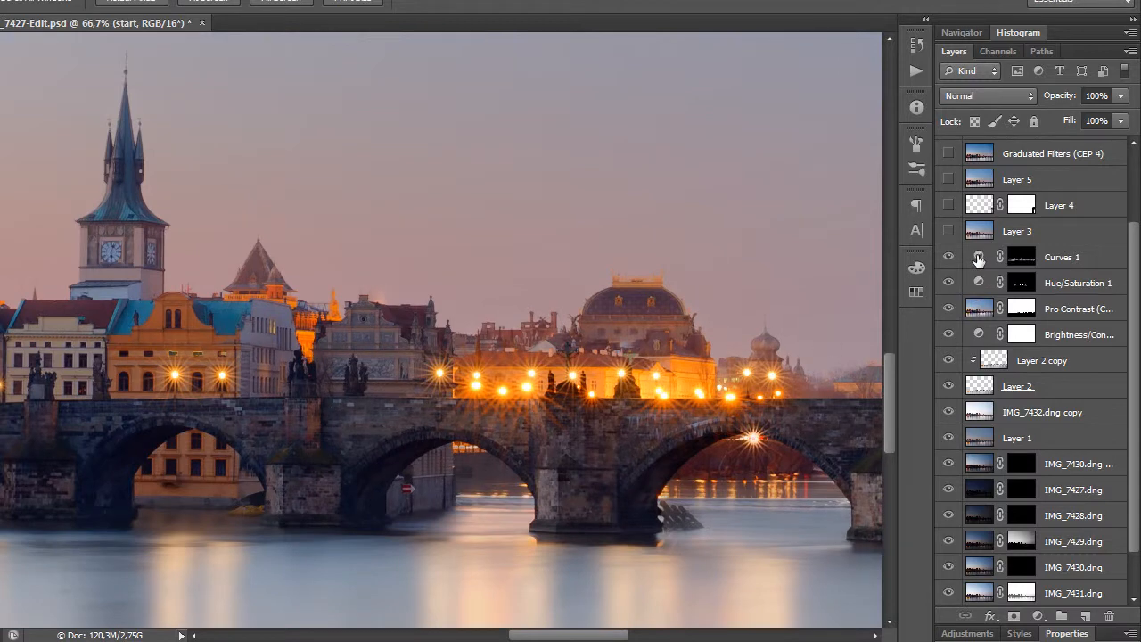
Try the Normal blend mode on the Curves 1 layer and return it to Luminosity.
click(979, 260)
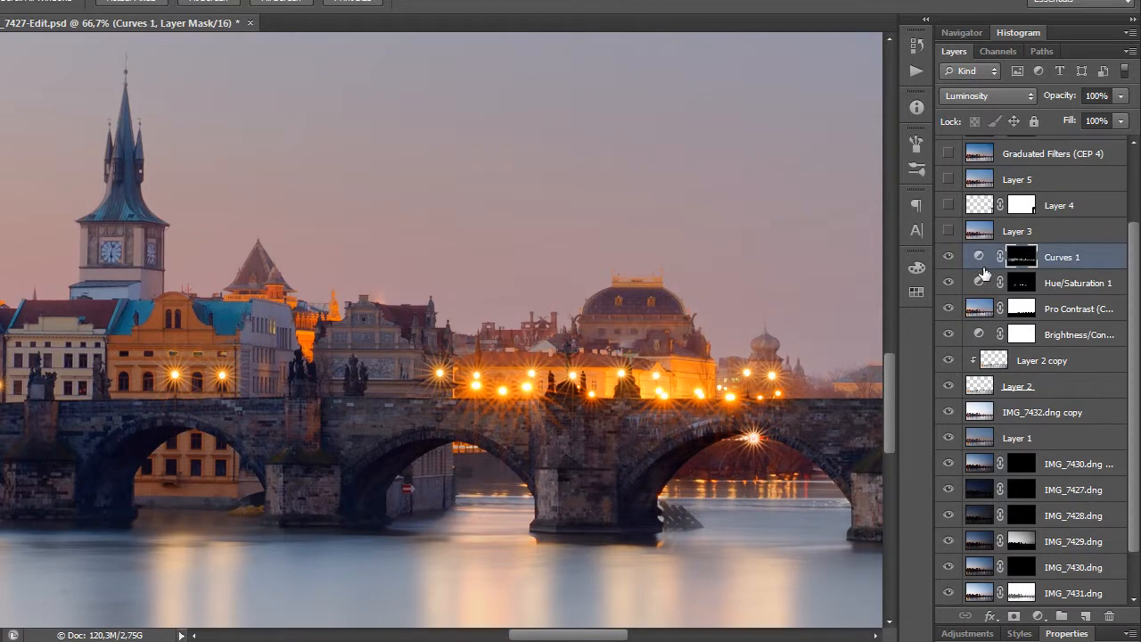
click(1008, 90)
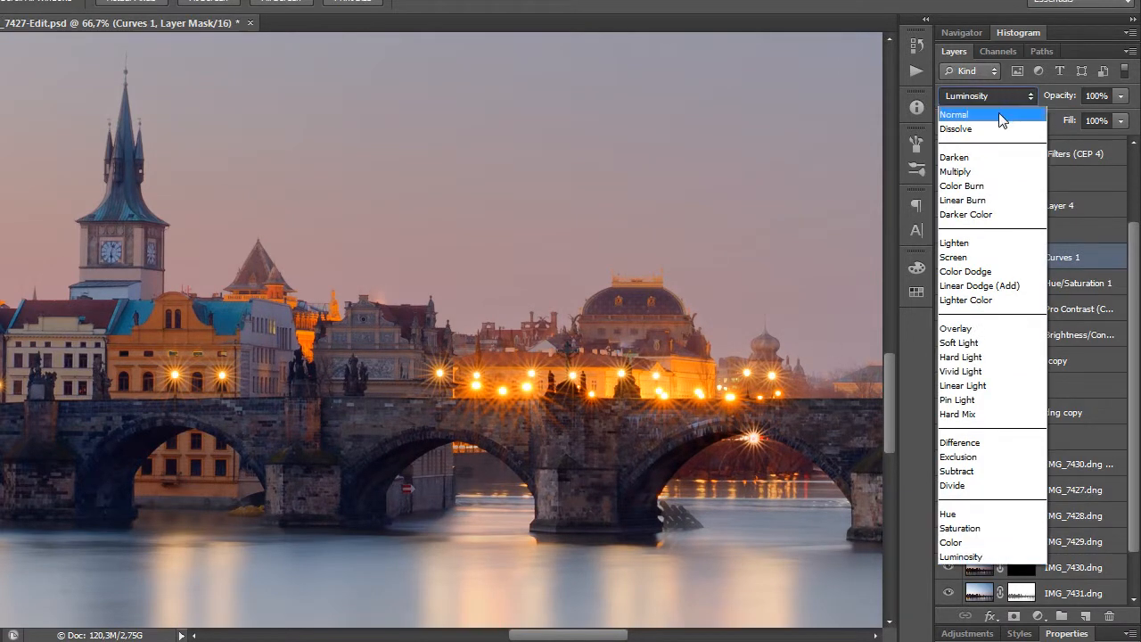
click(999, 115)
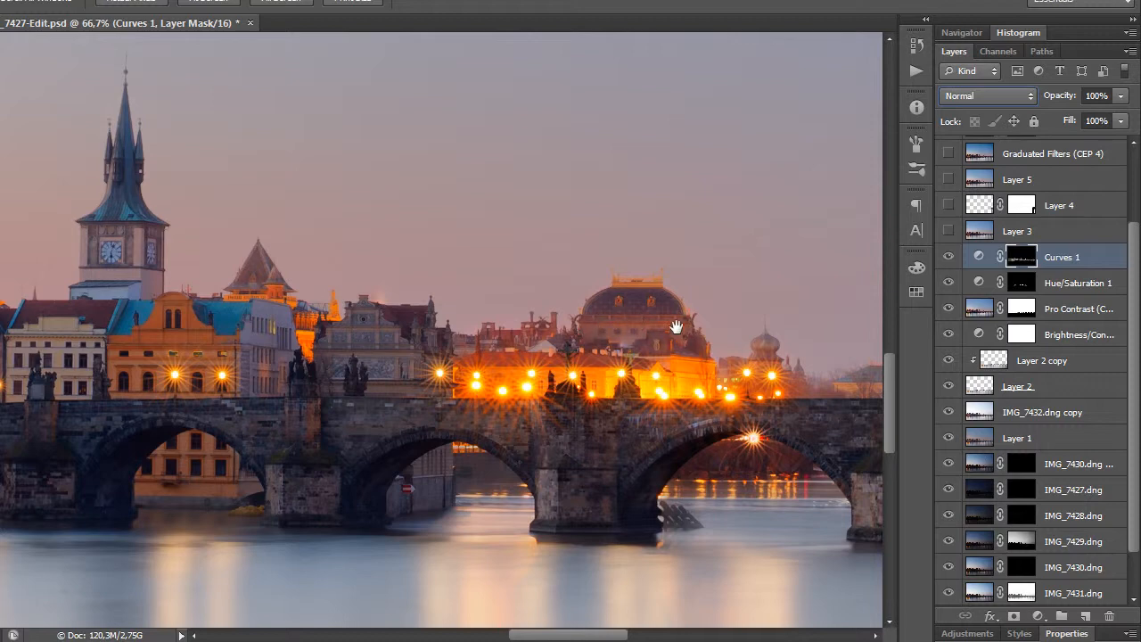
click(985, 96)
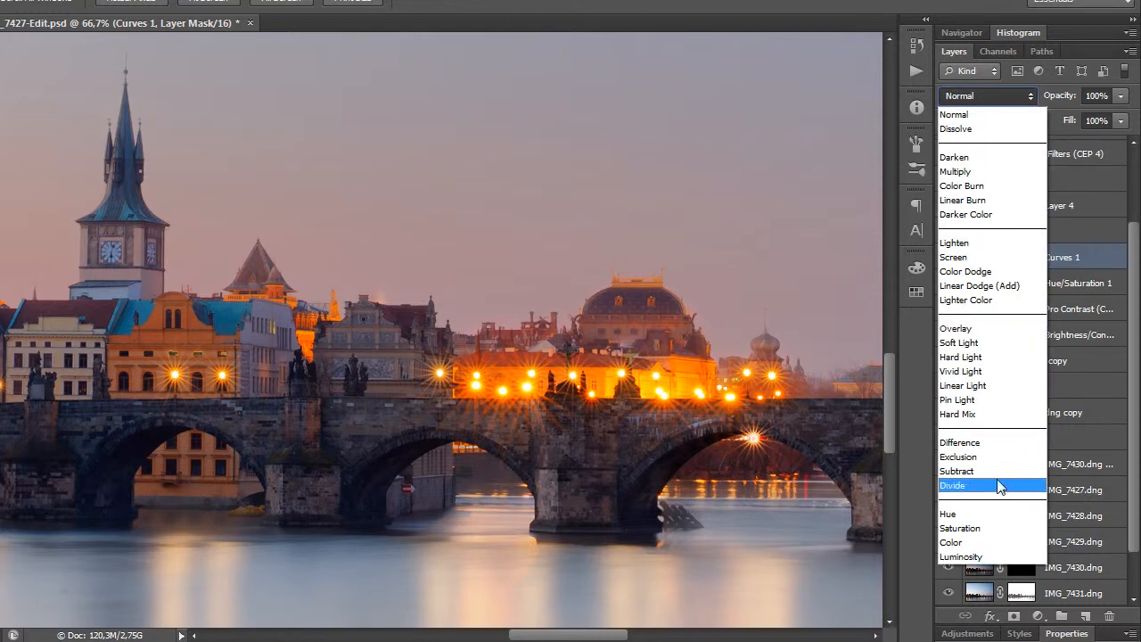
click(972, 556)
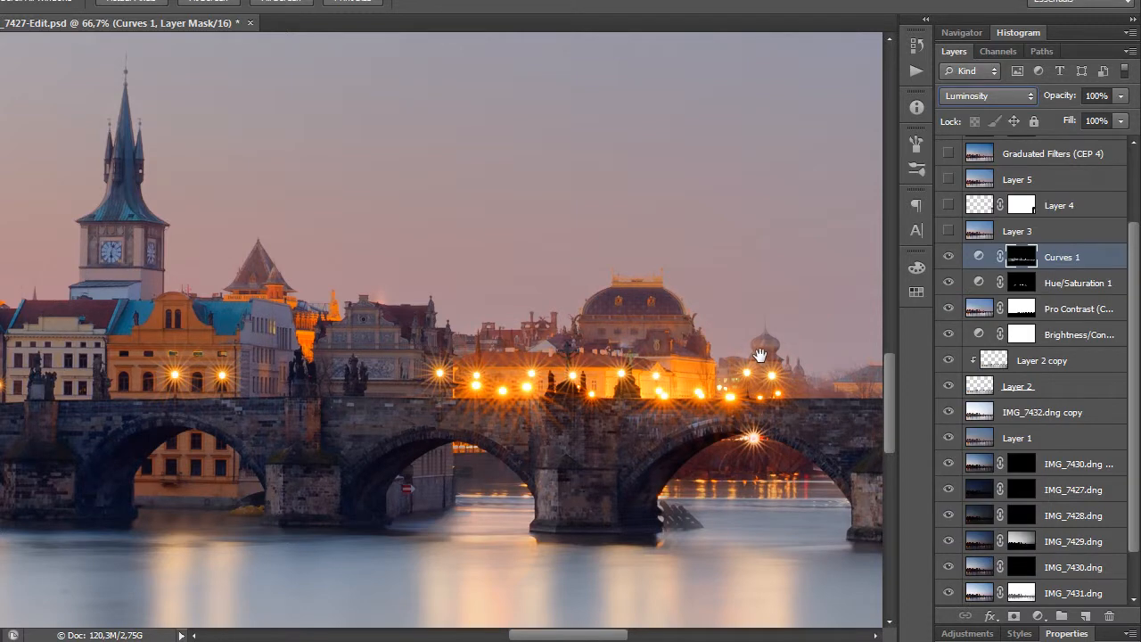
Make Layer 3 visible and compare the branches at the river's right edge with and without it.
drag(756, 348, 739, 374)
scroll(805, 323, down, 3)
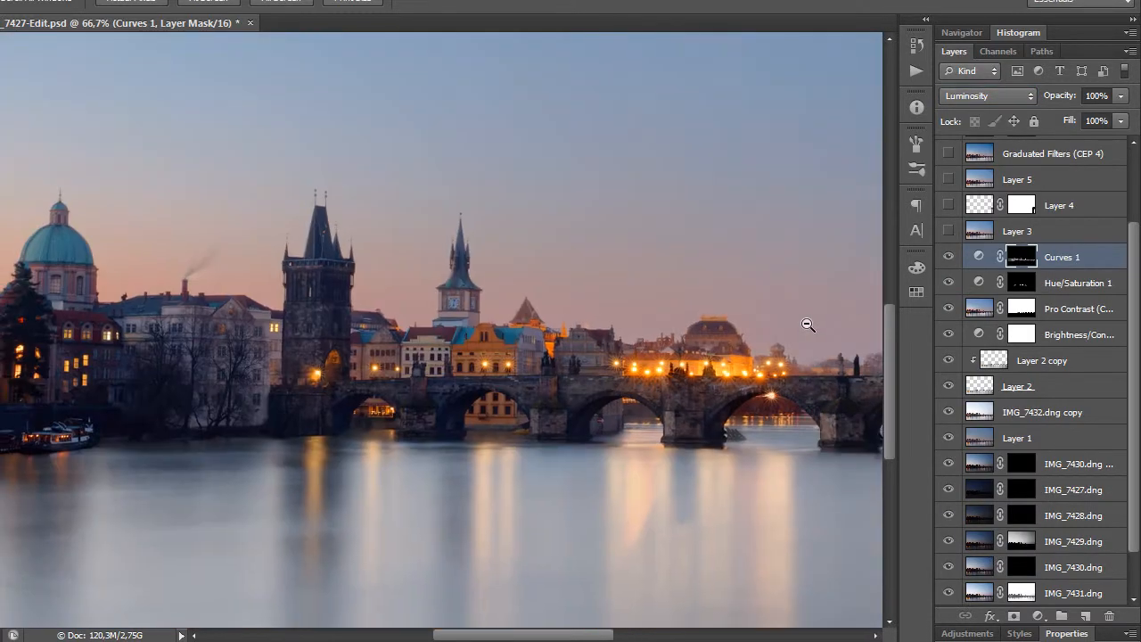
right_click(658, 331)
click(718, 343)
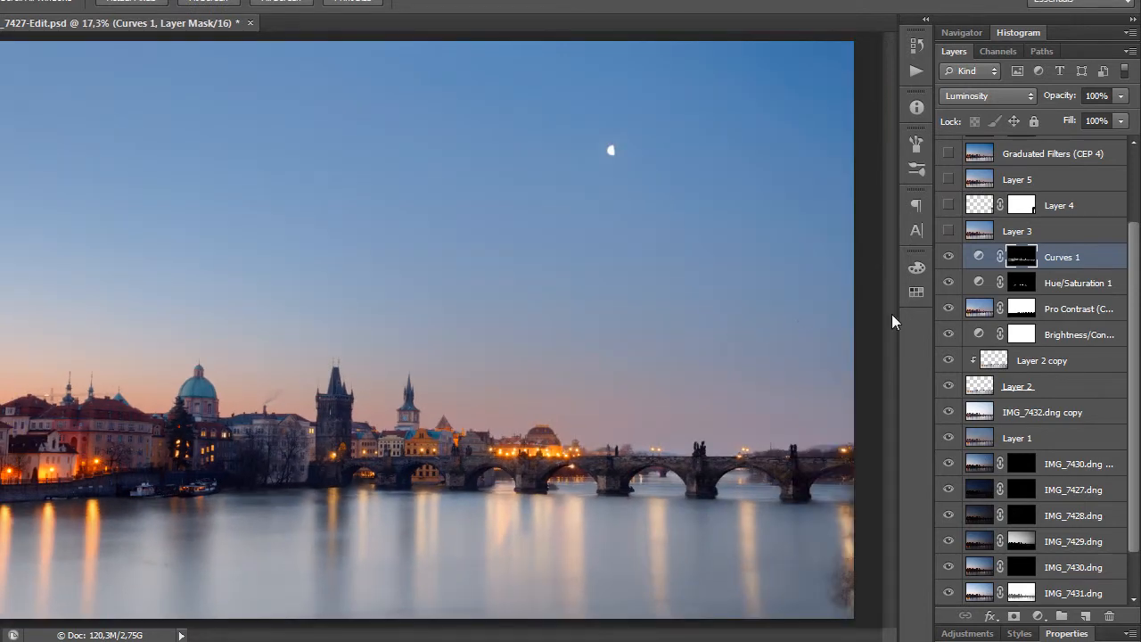
scroll(958, 243, up, 4)
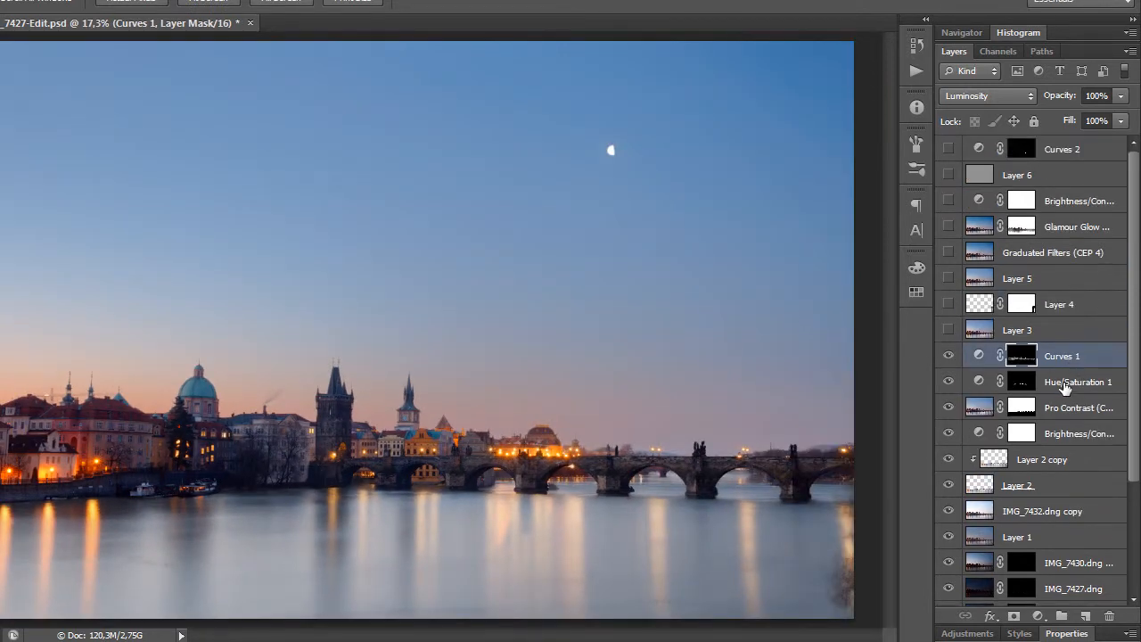
click(947, 331)
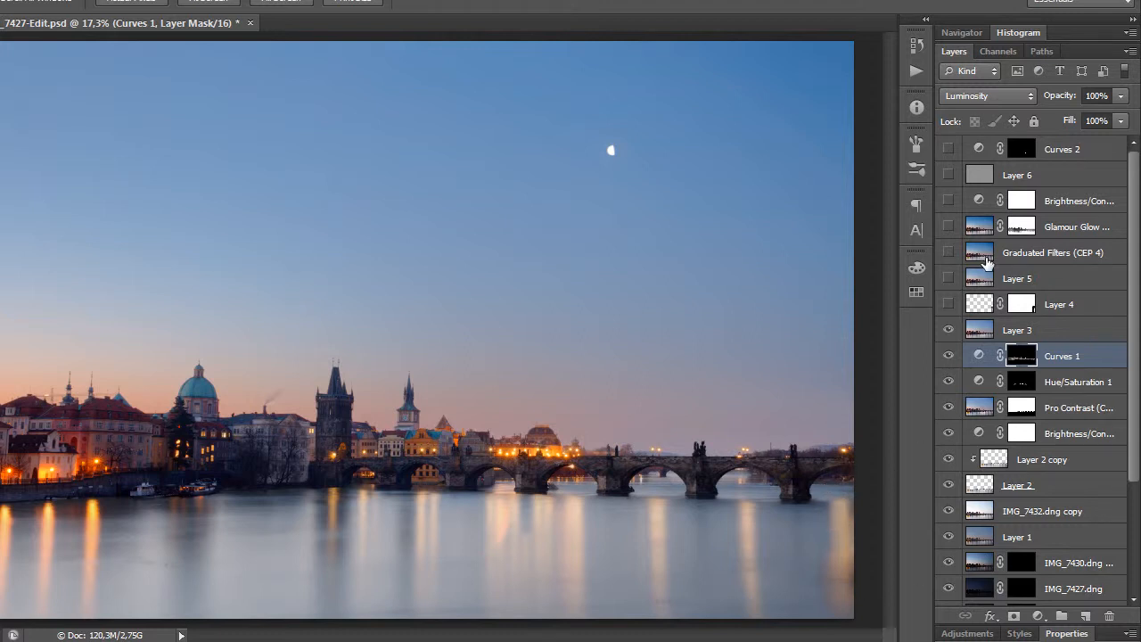
click(949, 332)
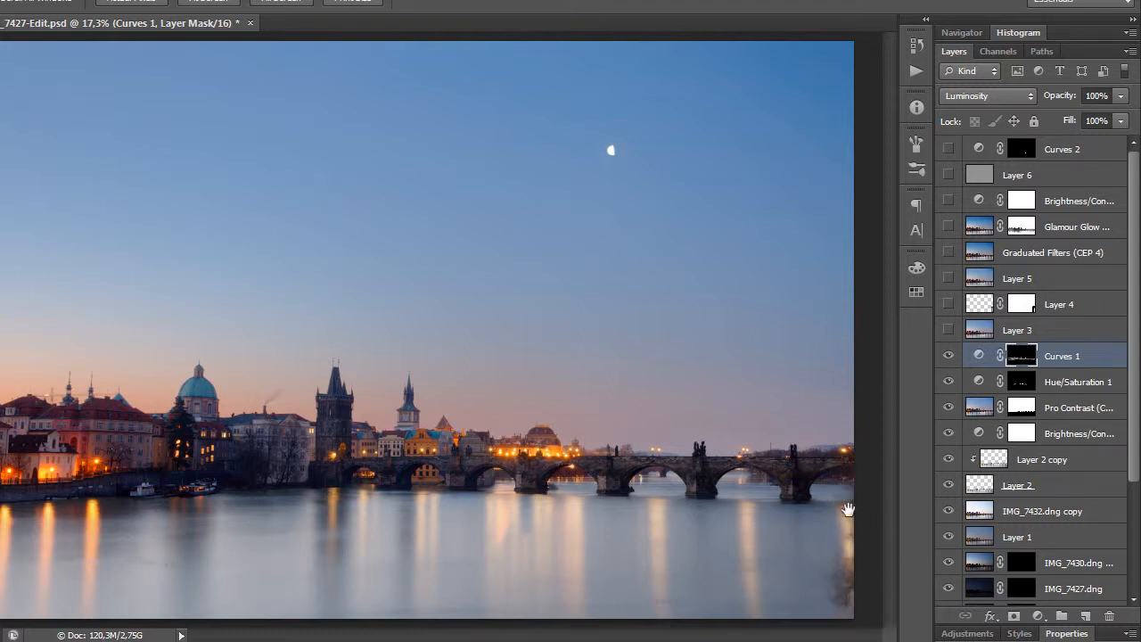
click(845, 558)
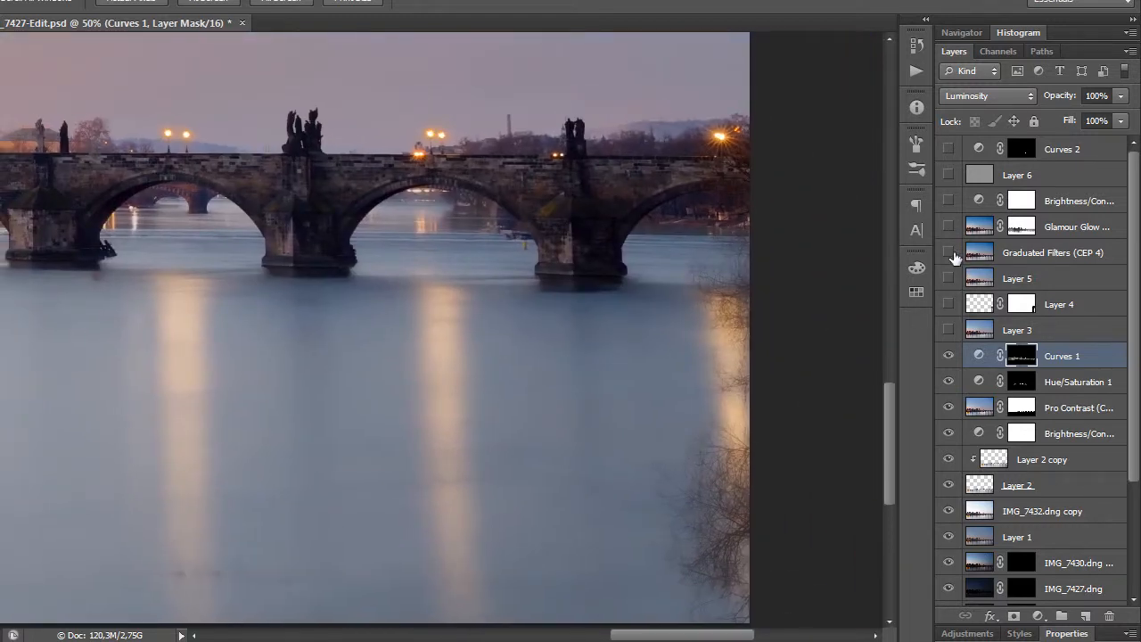
click(948, 331)
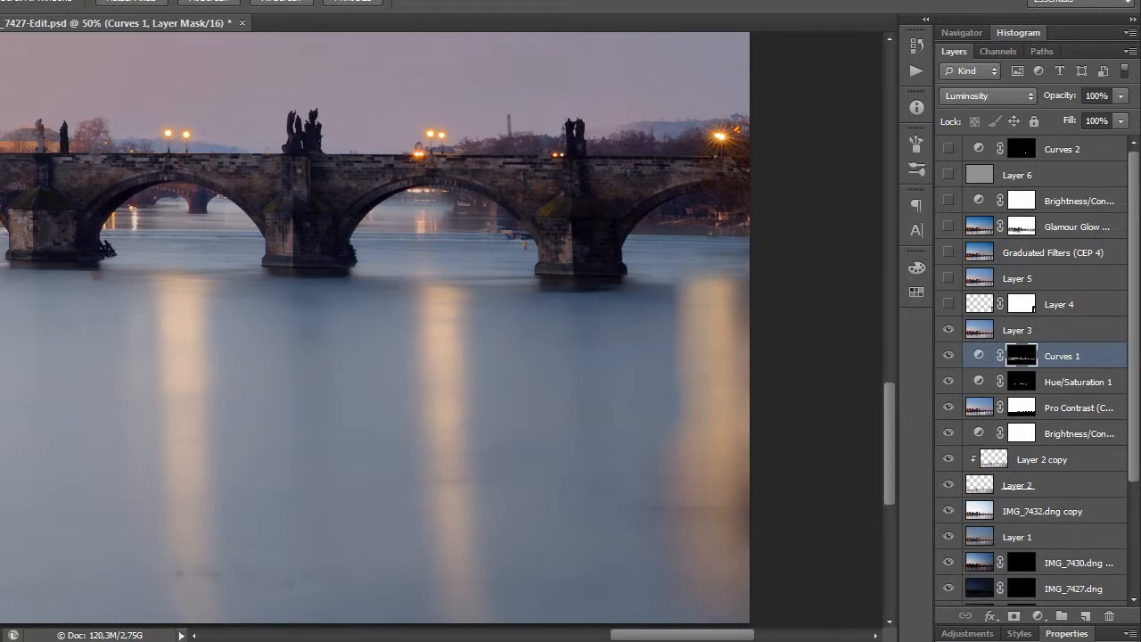
click(1, 188)
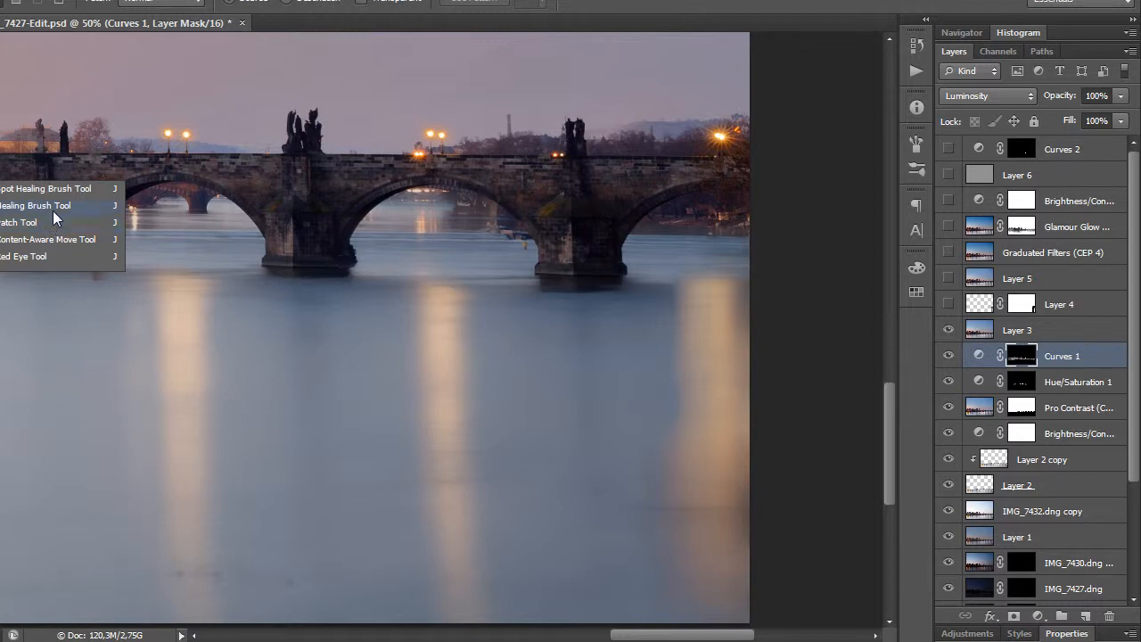
click(66, 221)
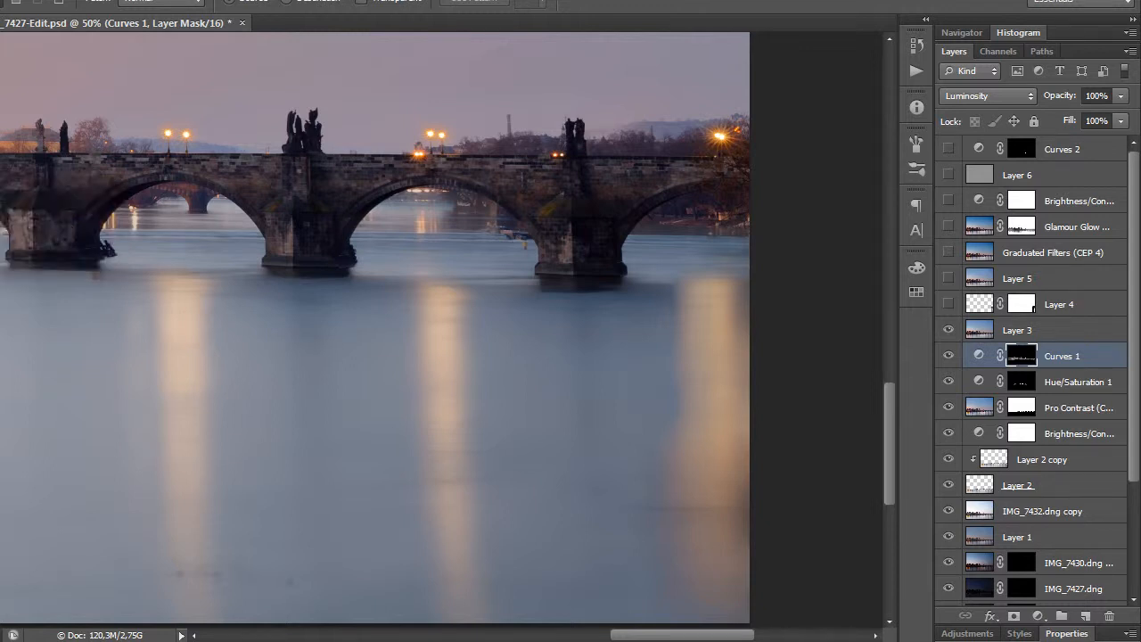
key(space)
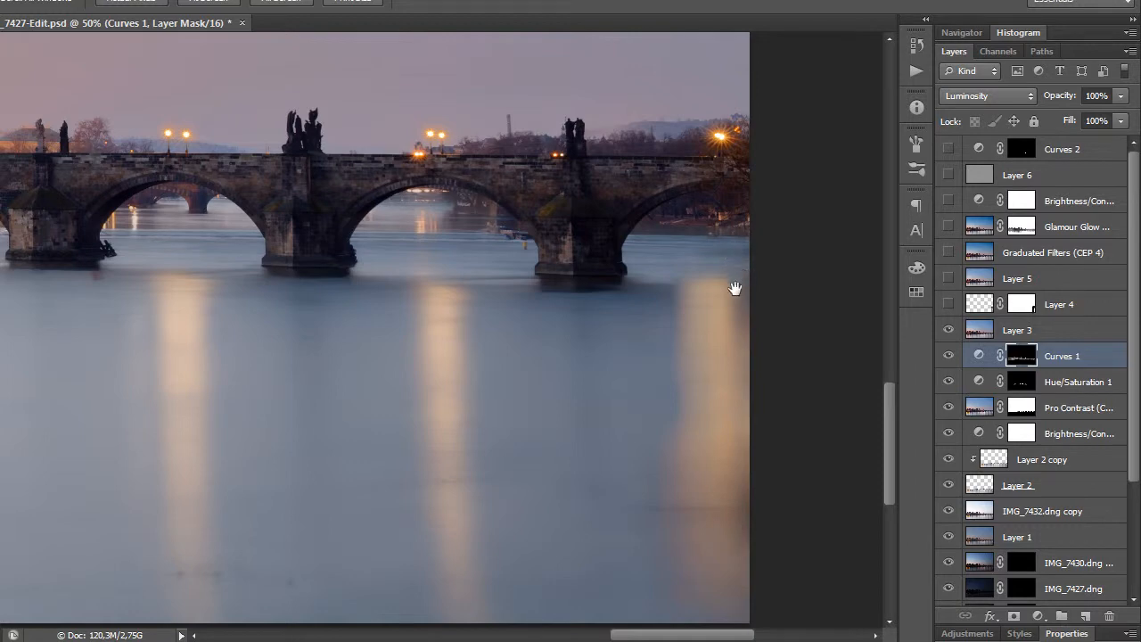
Make Layer 4 visible and check the rebuilt light reflection at the river's right edge.
click(948, 304)
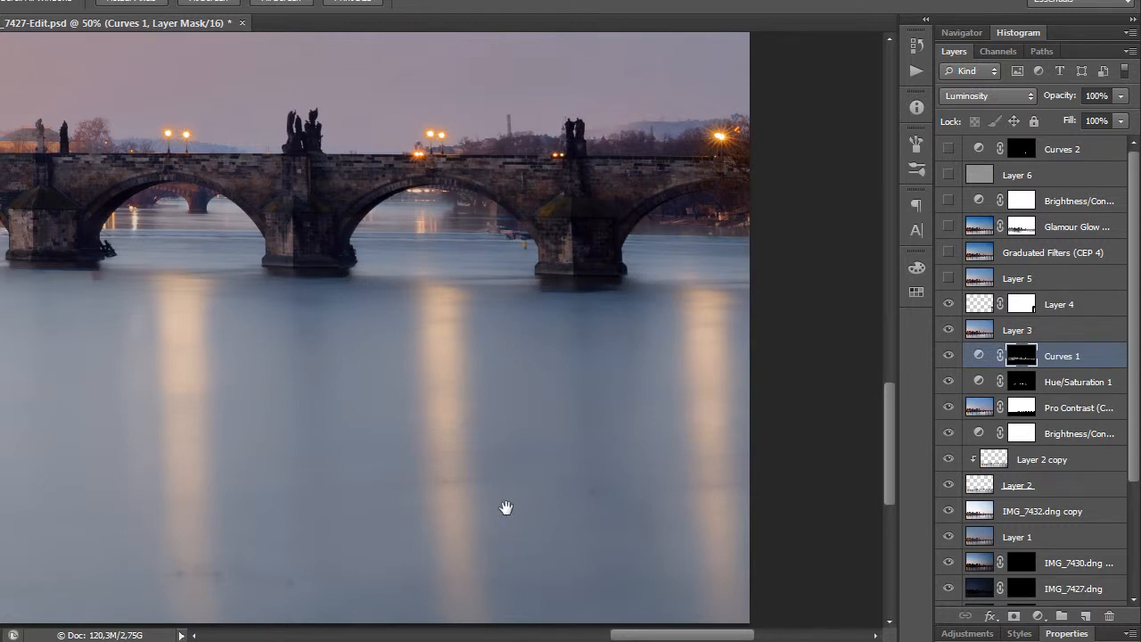
drag(505, 507, 484, 433)
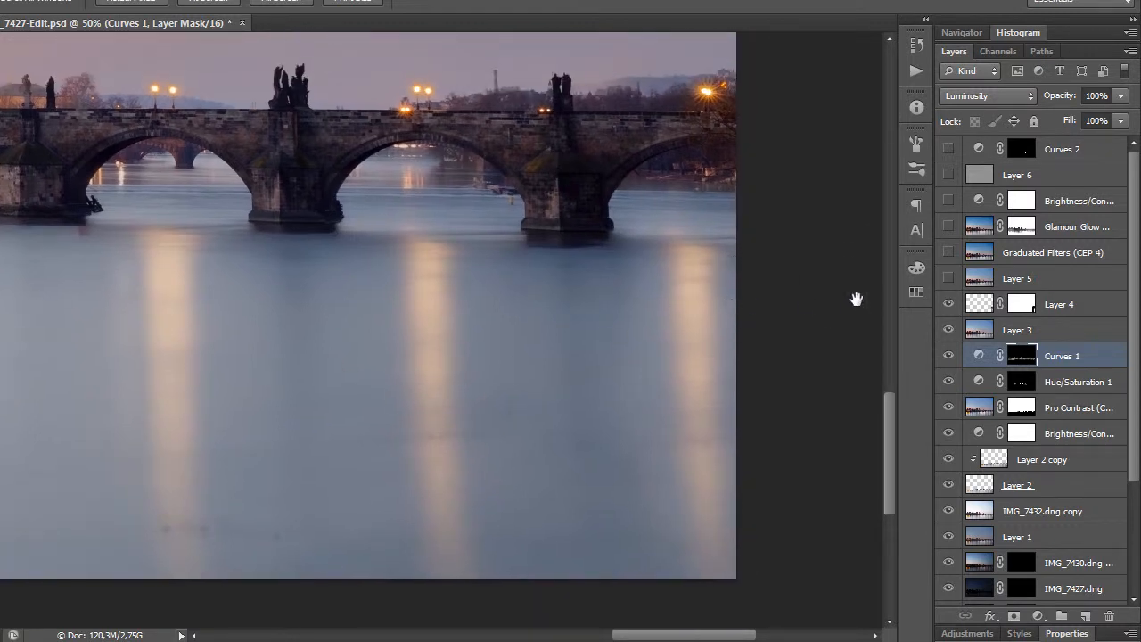
right_click(515, 270)
click(570, 282)
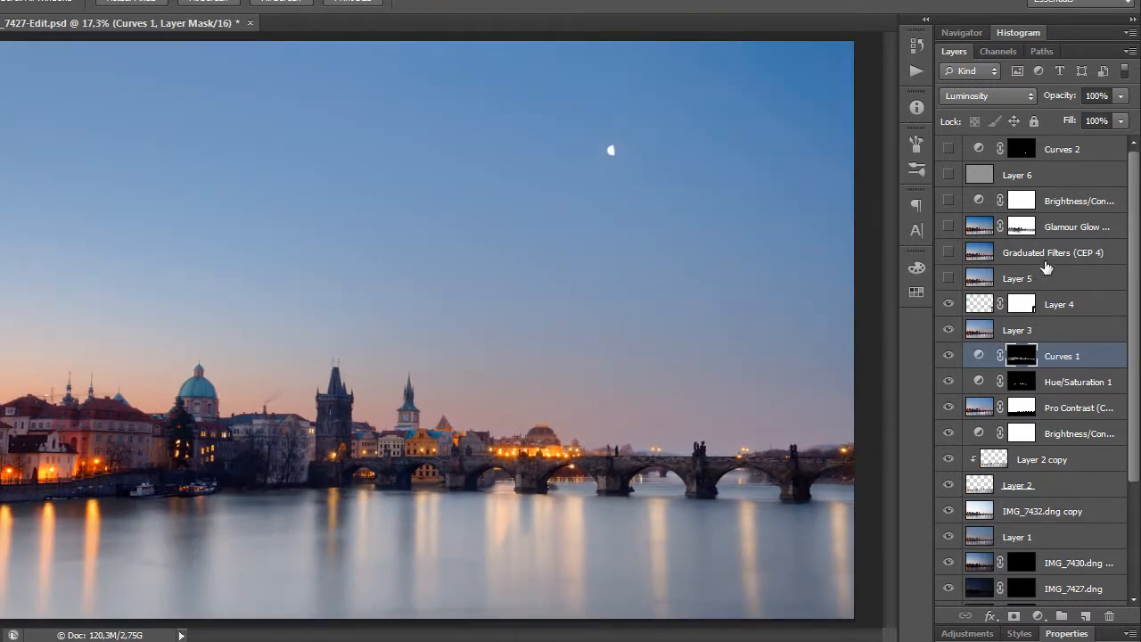
Make Layer 5, Graduated Filters (CEP 4) and the Glamour Glow layer visible.
click(949, 253)
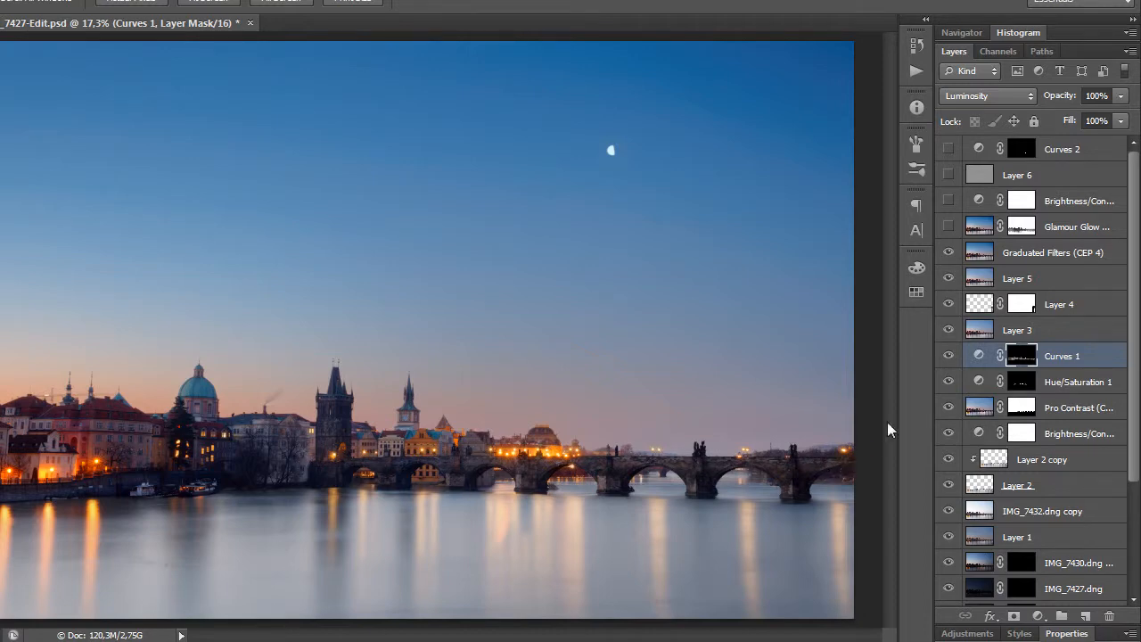
click(947, 227)
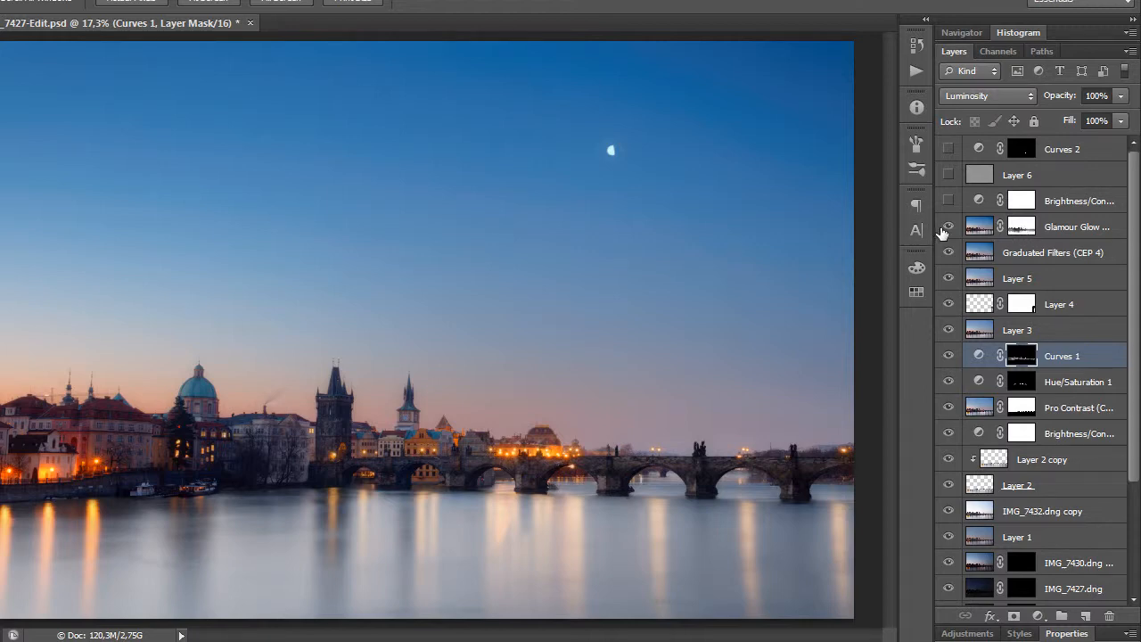
Compare the bridge tower and the neighbouring white building up close with and without the Glamour Glow layer.
ctrl+click(336, 429)
ctrl+click(335, 429)
ctrl+click(336, 429)
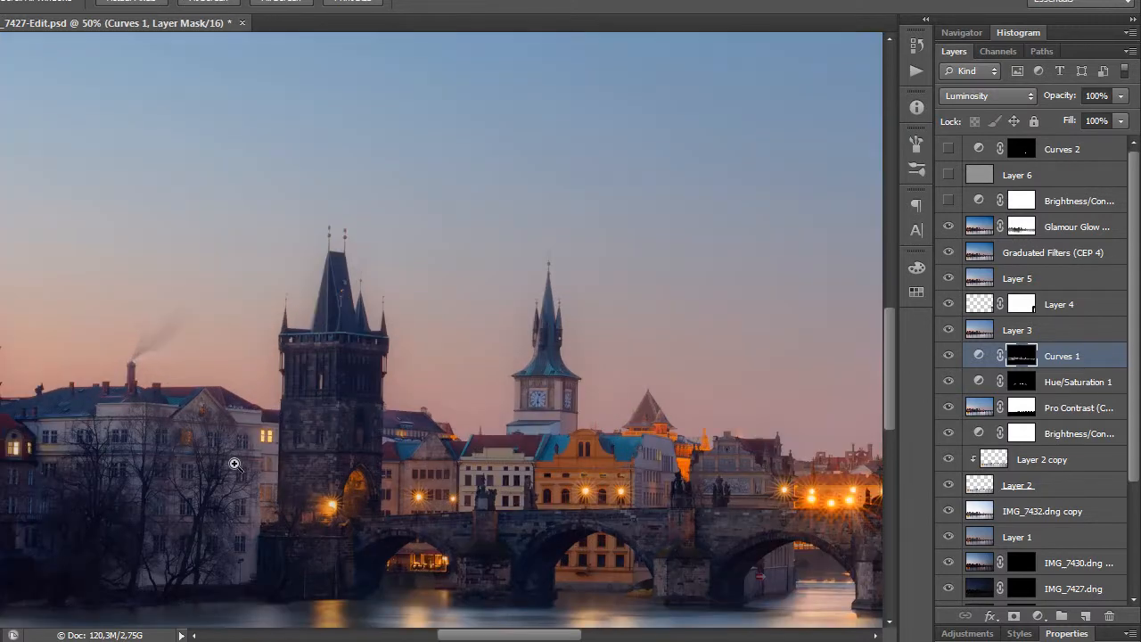
ctrl+click(220, 471)
drag(346, 420, 601, 301)
ctrl+click(601, 300)
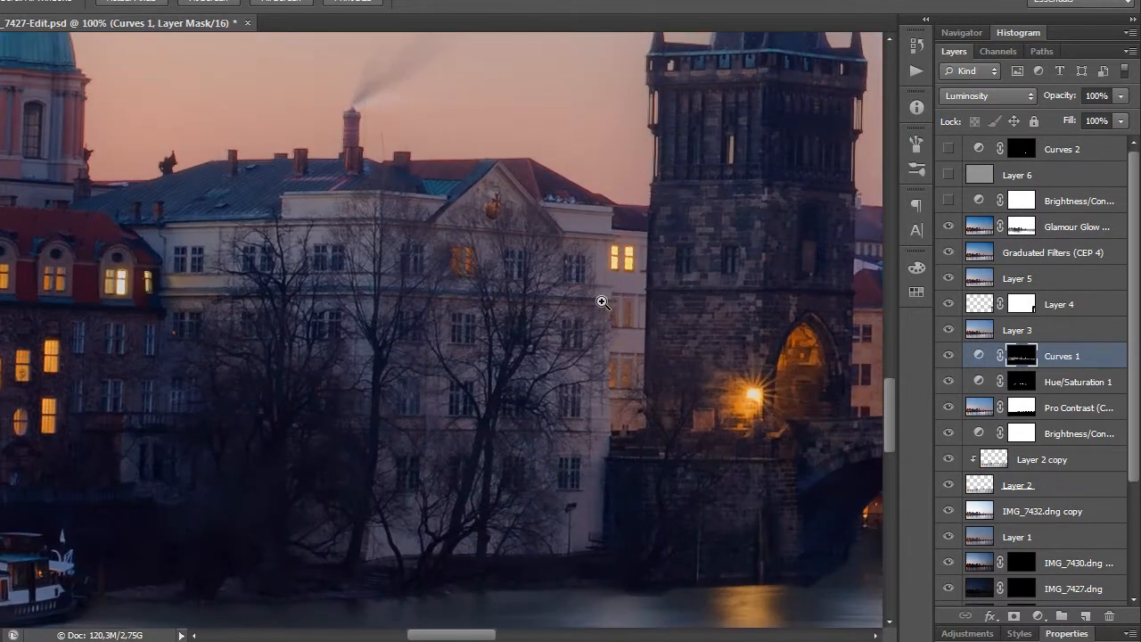
drag(620, 378, 523, 385)
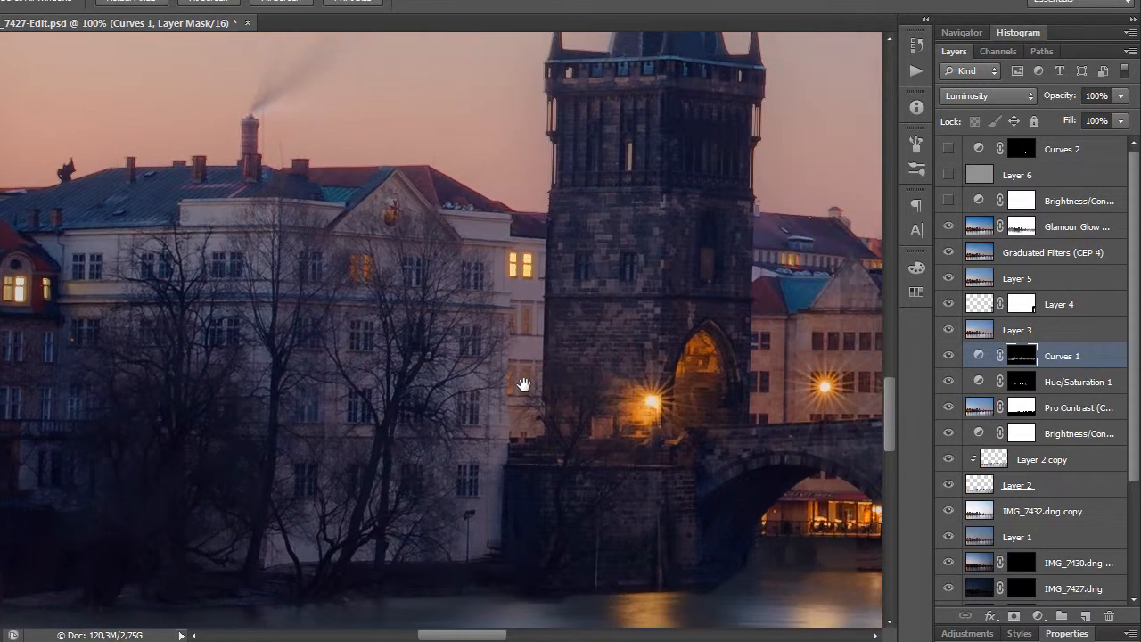
click(950, 228)
click(949, 228)
click(949, 227)
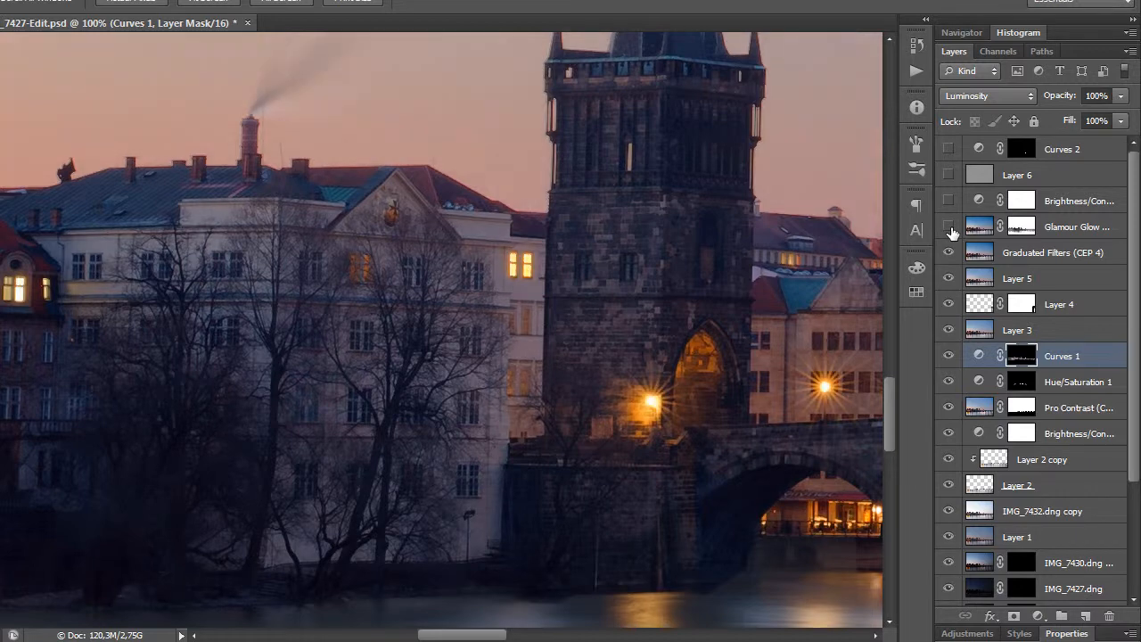
click(949, 227)
click(949, 228)
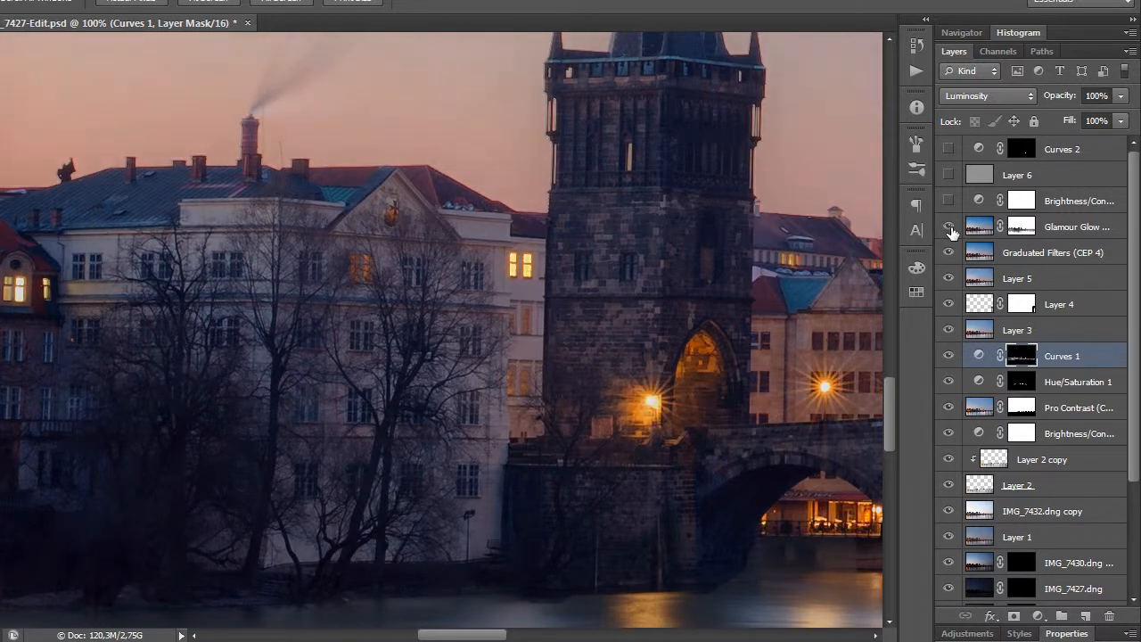
click(949, 227)
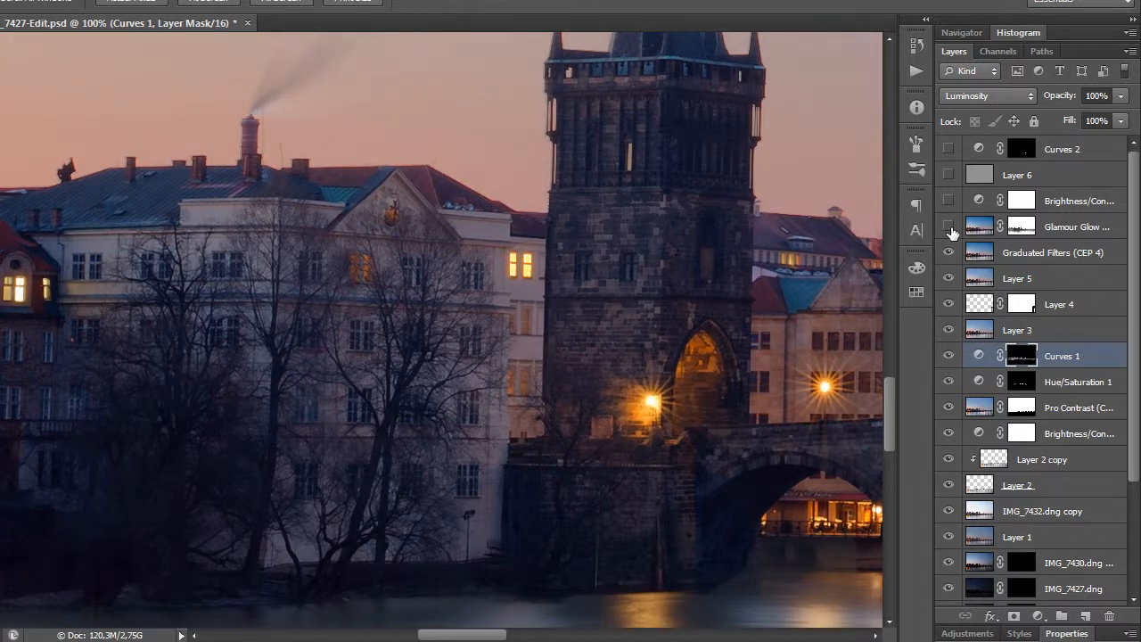
click(949, 228)
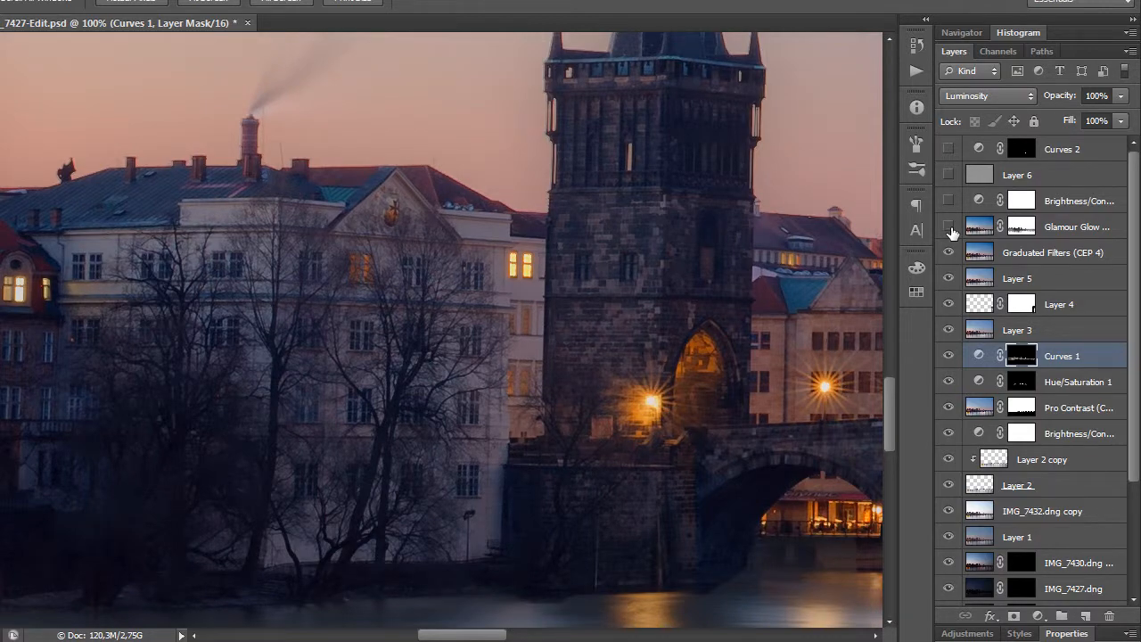
click(949, 228)
Compare the riverside buildings and the water reflections with and without the Glamour Glow layer, leaving the layer visible.
alt+click(648, 273)
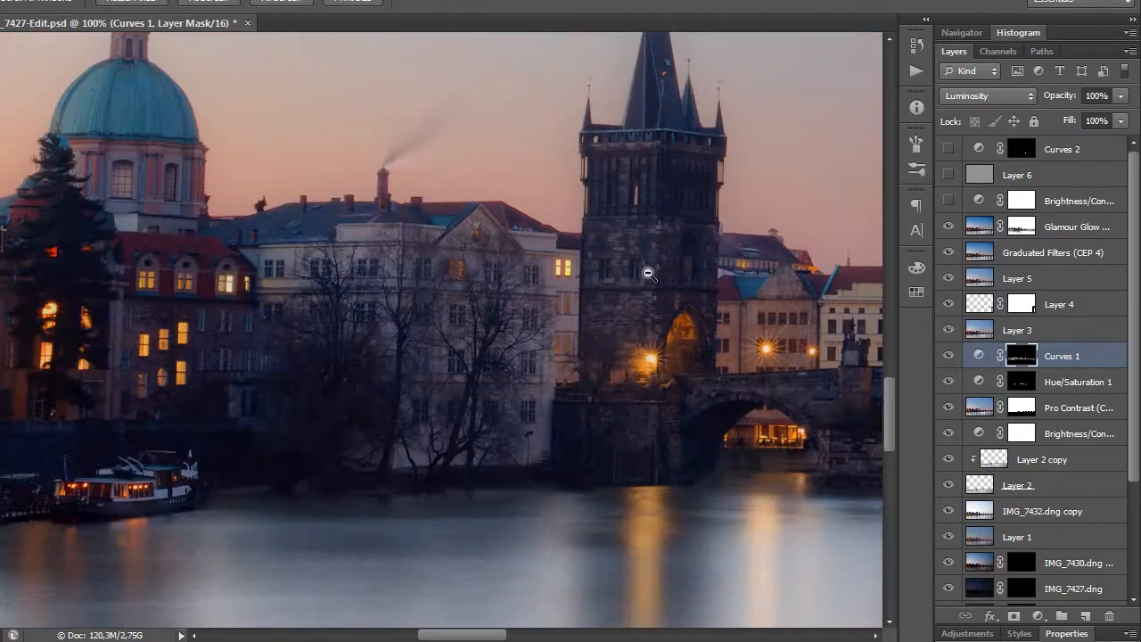
alt+click(648, 273)
drag(629, 387, 654, 319)
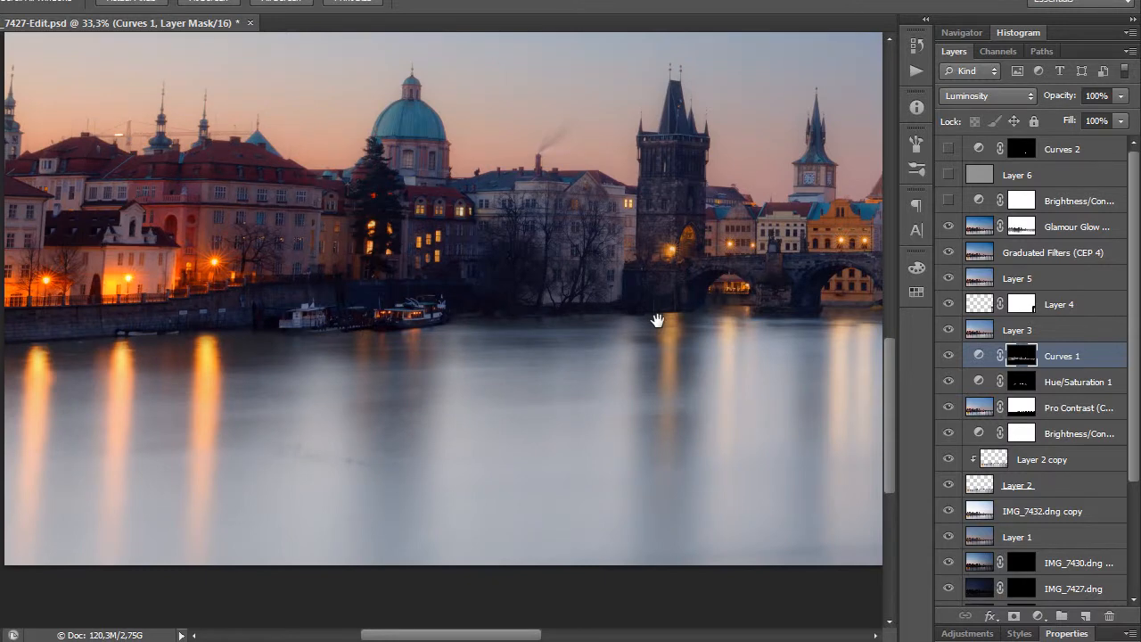
click(948, 228)
click(948, 229)
click(948, 228)
click(948, 228)
click(948, 228)
click(948, 229)
scroll(728, 272, down, 3)
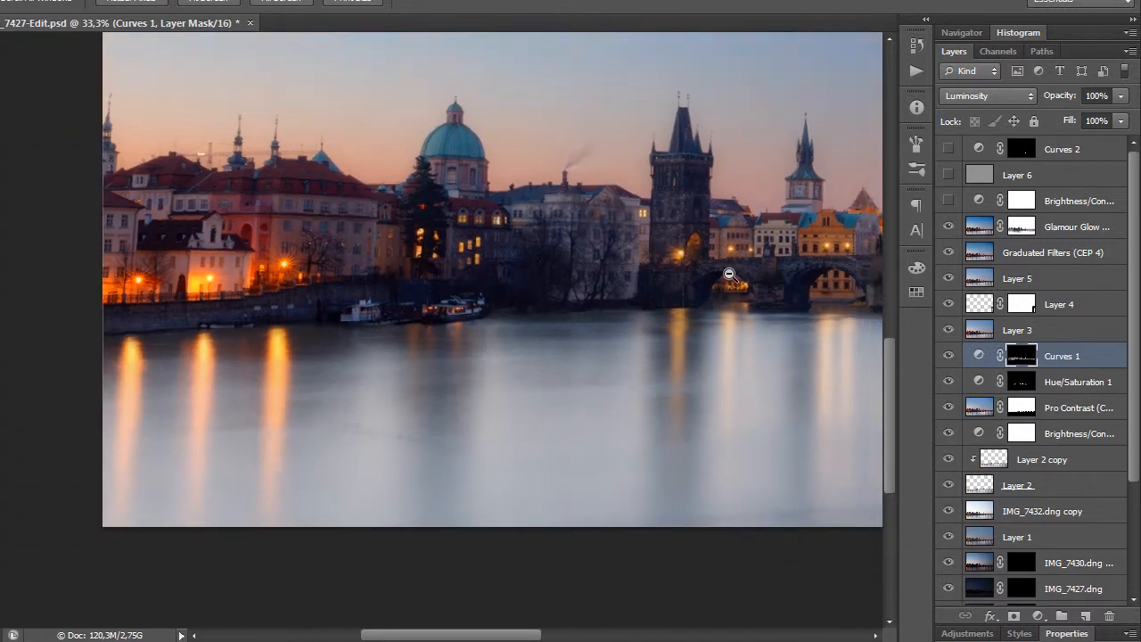
scroll(558, 394, up, 1)
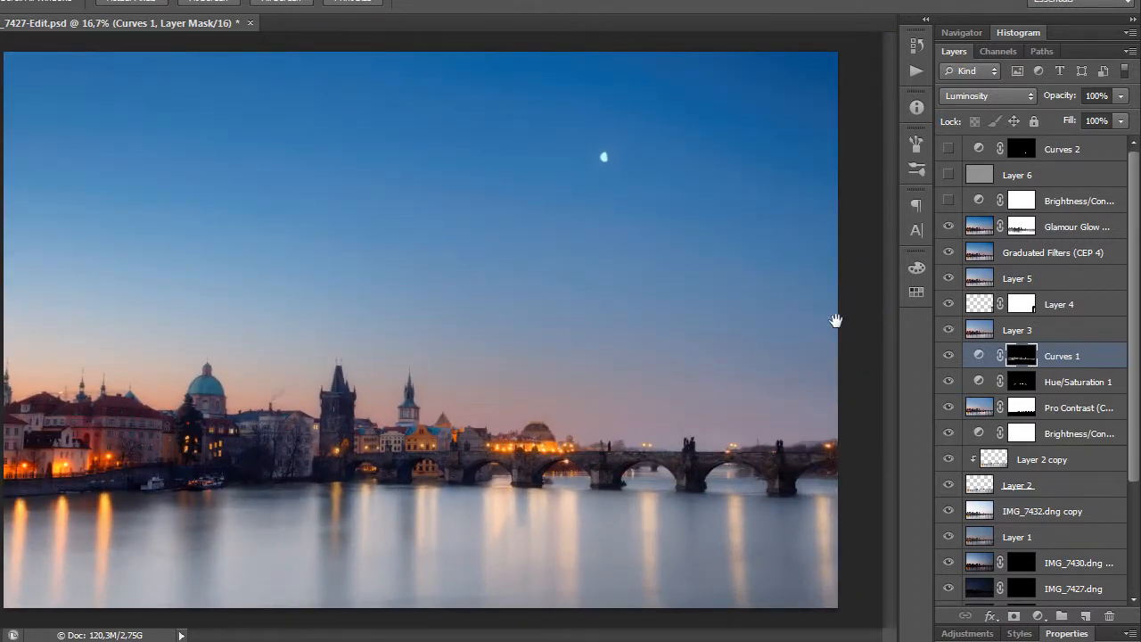
Make the upper Brightness/Contrast layer, Layer 6 and Curves 2 visible and inspect the dark structure beside the bridge pier.
click(948, 202)
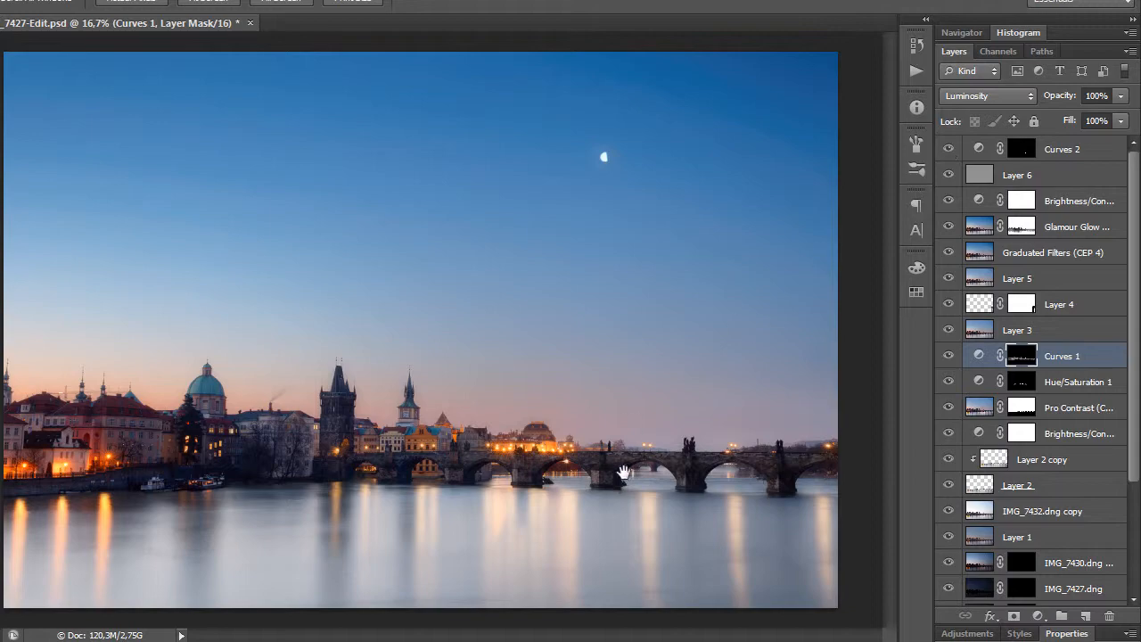
click(548, 475)
scroll(564, 488, up, 2)
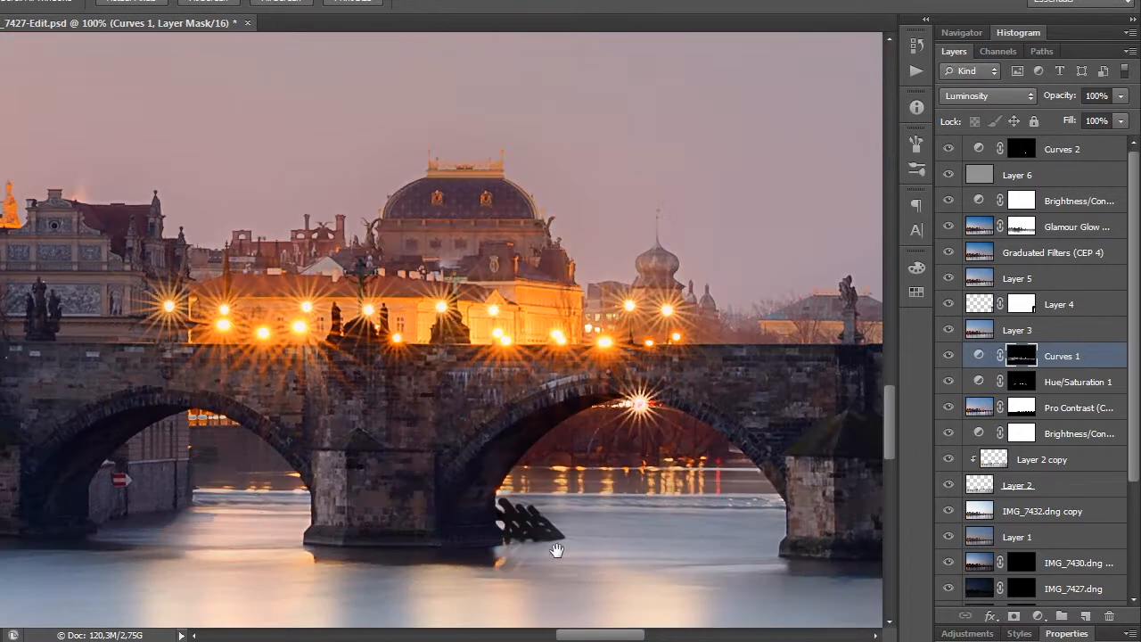
scroll(555, 548, up, 1)
drag(555, 548, 557, 458)
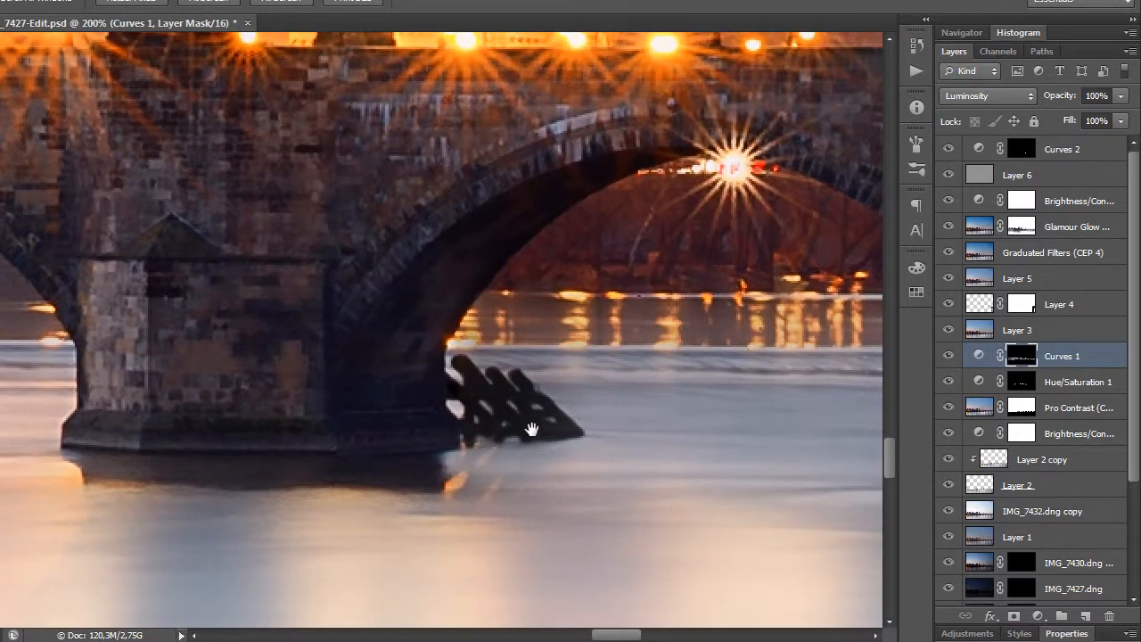
alt+click(536, 420)
alt+click(538, 421)
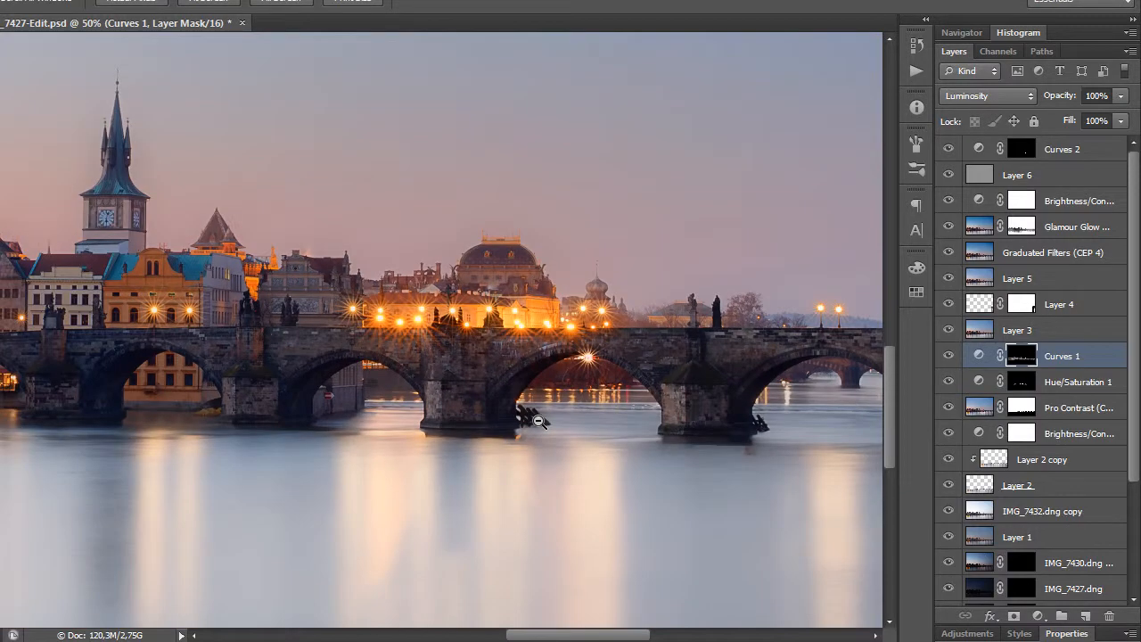
drag(478, 412, 541, 399)
alt+click(540, 401)
alt+click(540, 401)
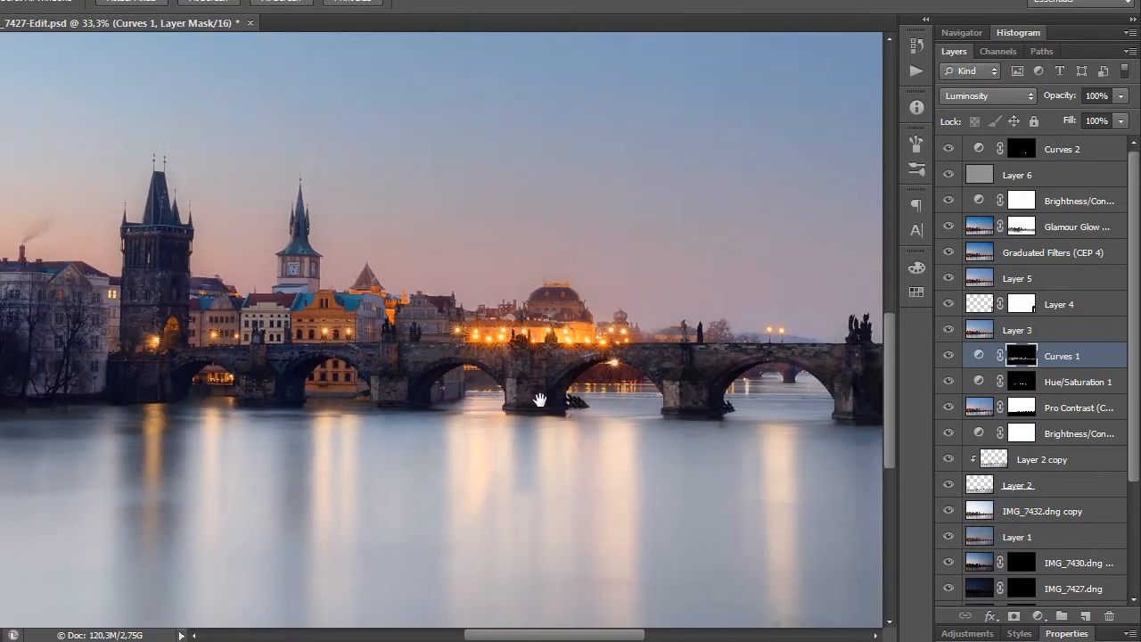
alt+click(540, 401)
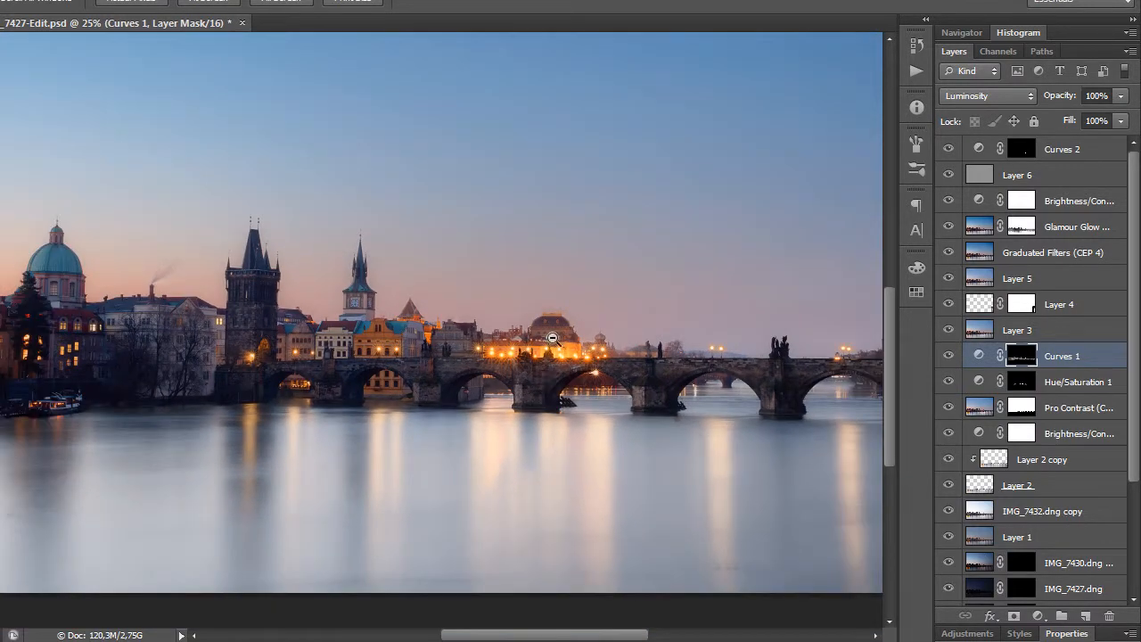
alt+click(558, 307)
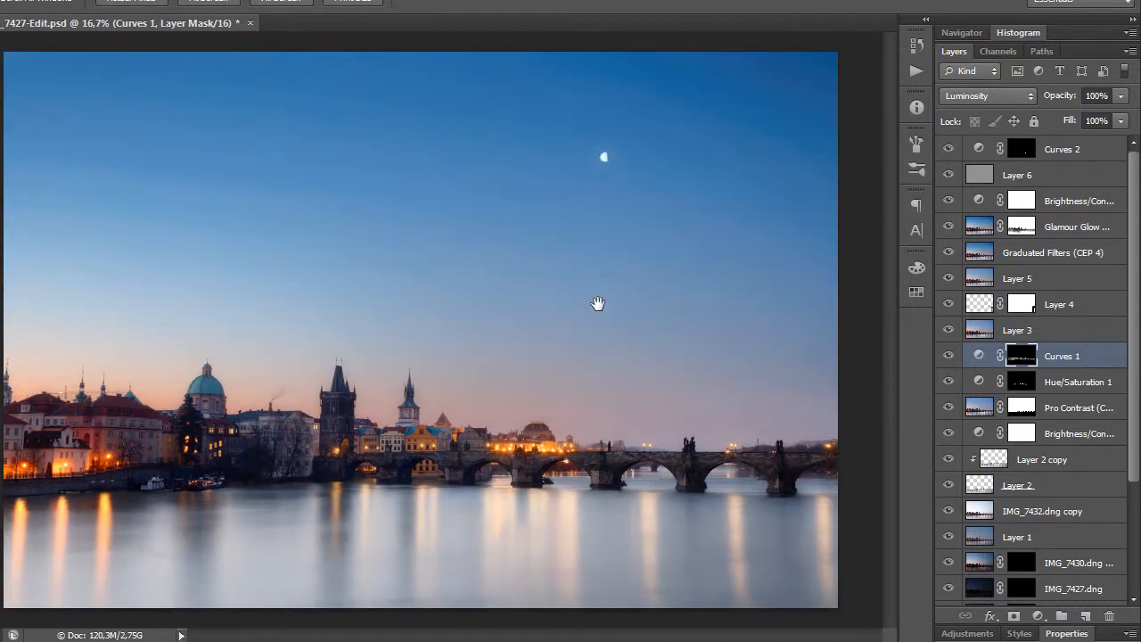